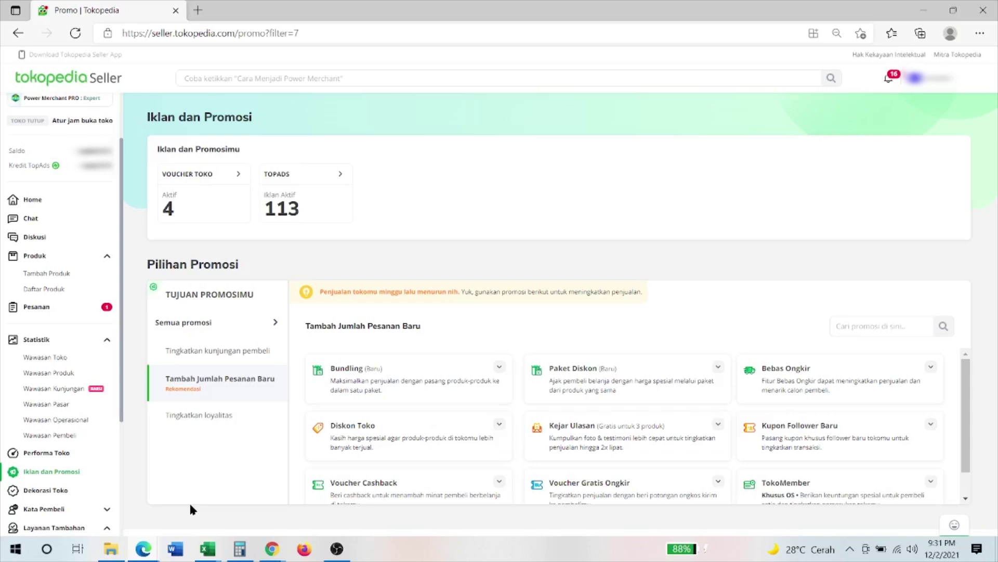
Open the Paket Diskon promotion and start creating a new discount package.
left_click(595, 401)
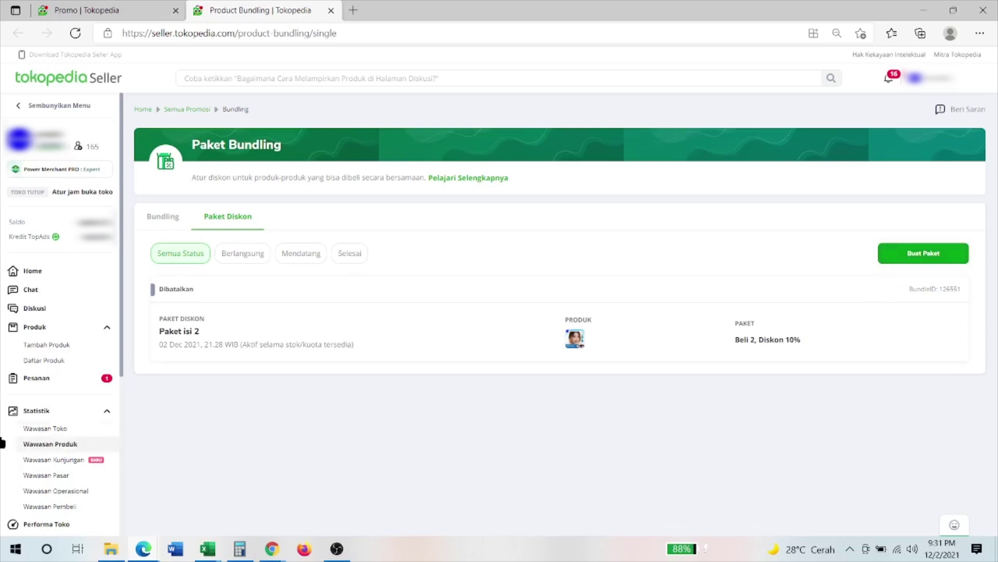
scroll(32, 300, "down", 5)
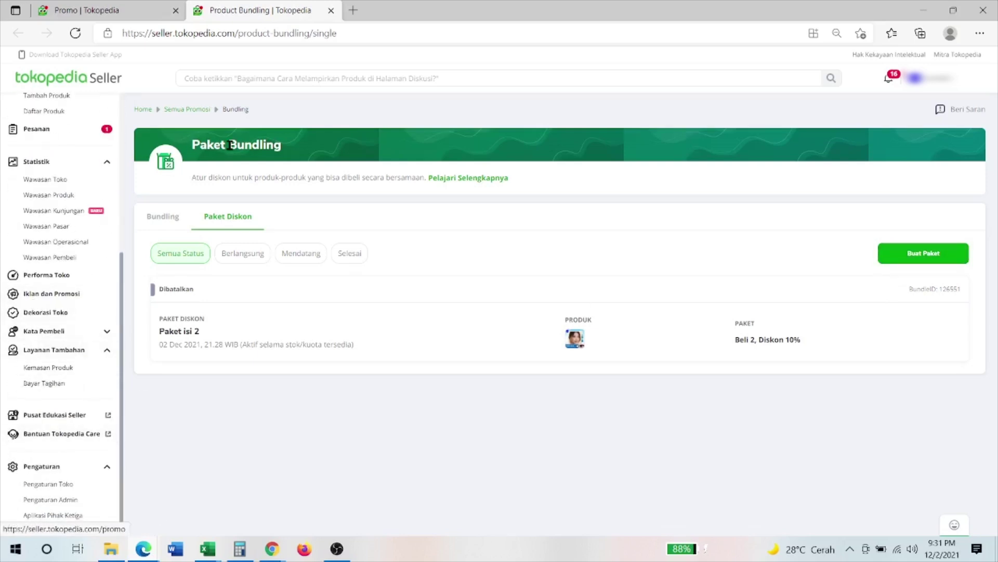
left_click(947, 252)
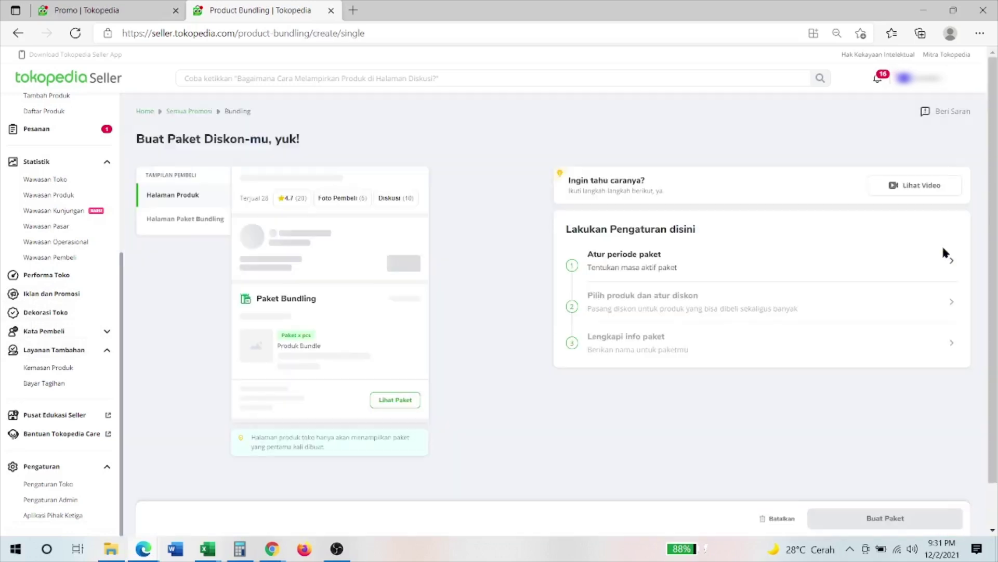
Save the package period starting Kam, 2 Des 21 - 21:41 without an end date, and open the product selection.
left_click(738, 262)
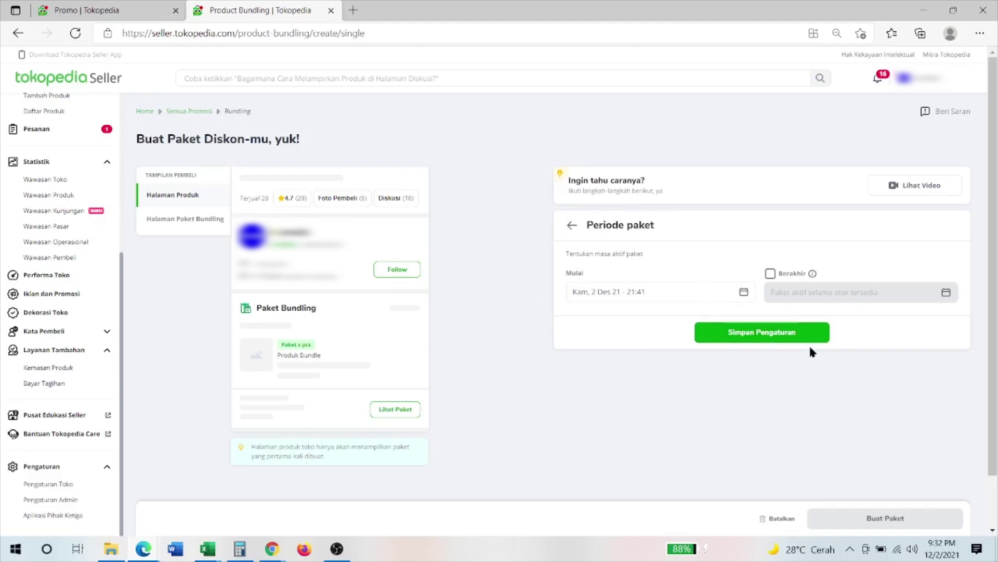
left_click(777, 336)
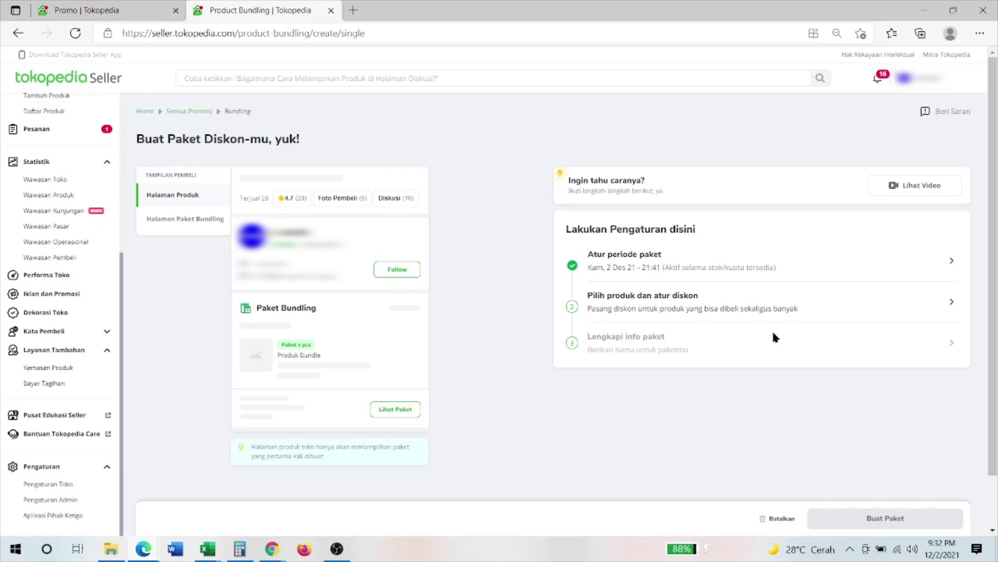
left_click(775, 305)
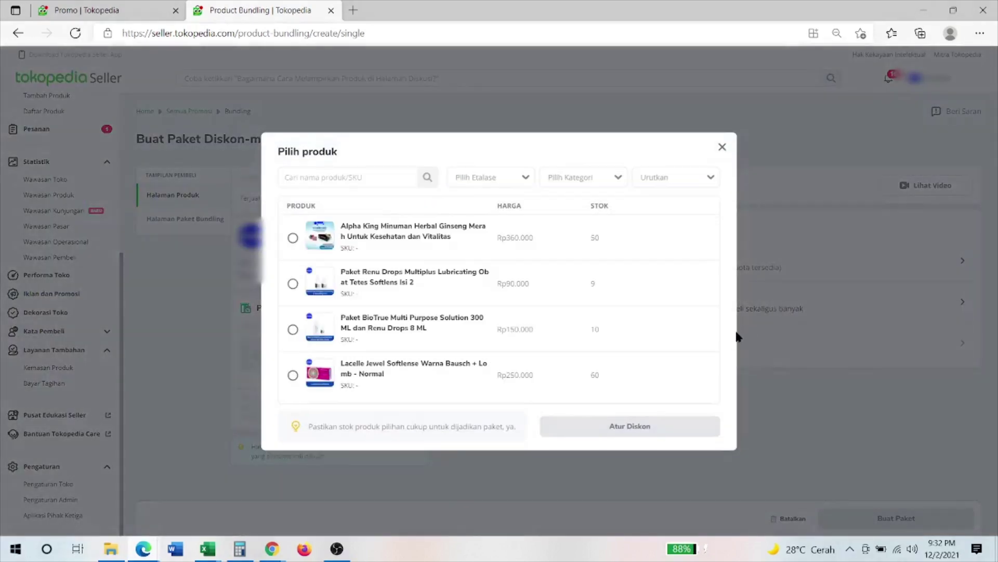
Search the discount package's product list for renu.
left_click(377, 178)
type("renu")
left_click(427, 178)
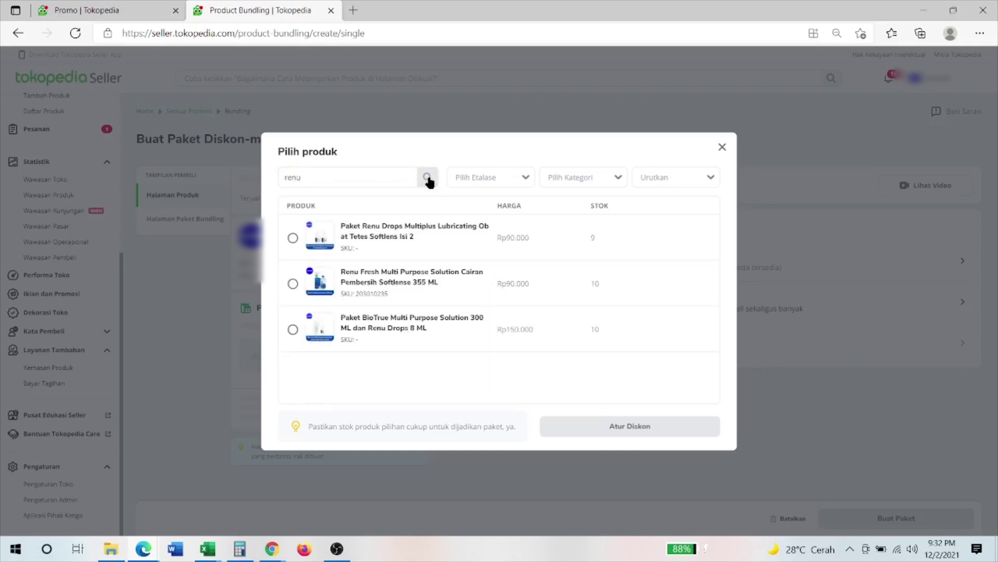
Search the product list for holicat and select Soflens Holicat Korea Warna Barbie Hazel.
left_click_drag(323, 176, 264, 166)
left_click(267, 167)
double_click(323, 176)
type("holicat")
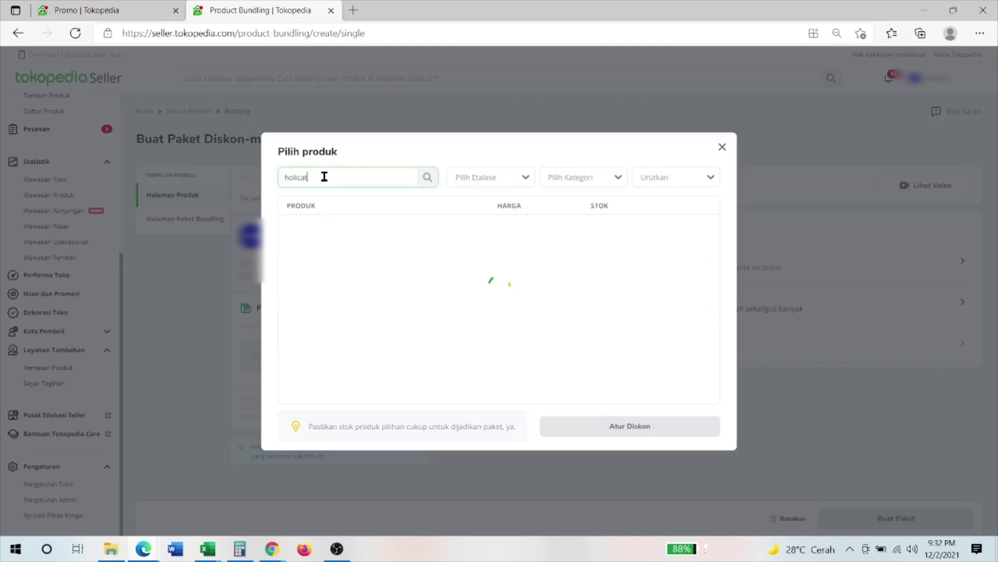
left_click(293, 235)
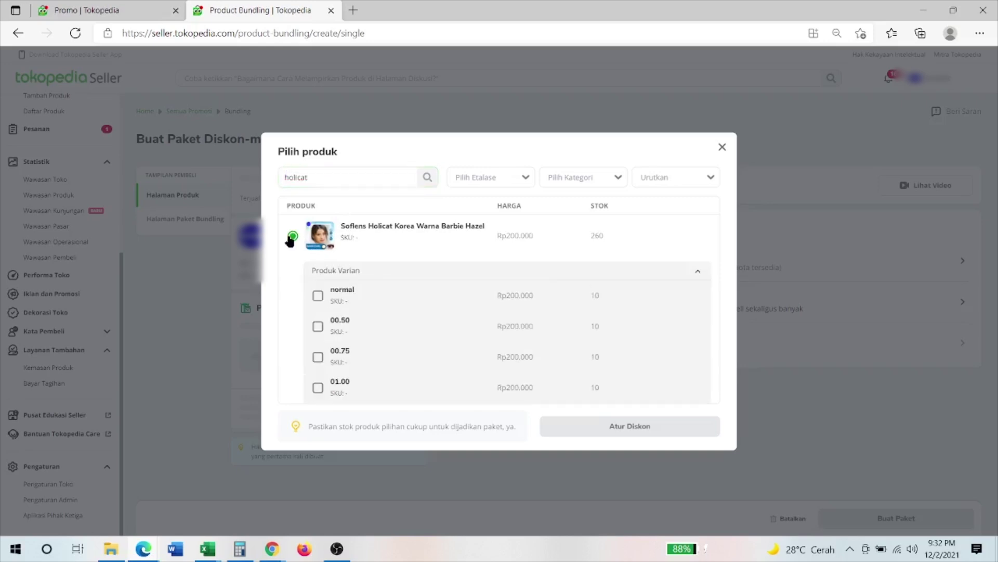
Include every Barbie Hazel variant from normal to 08.00 in the package and proceed to the discount settings.
left_click(318, 296)
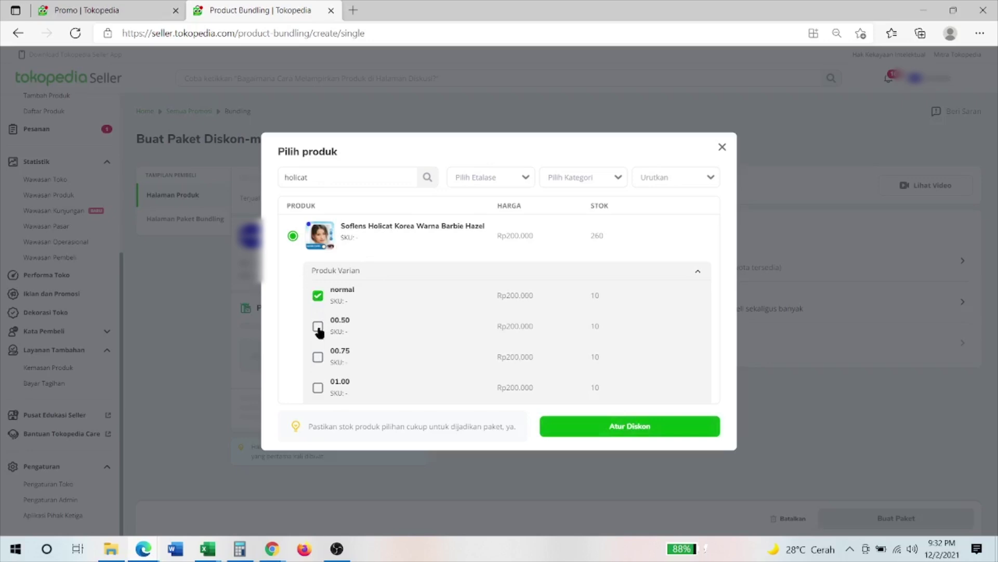
left_click(318, 328)
left_click(317, 358)
scroll(317, 359, "down", 1)
left_click(317, 360)
scroll(317, 363, "down", 1)
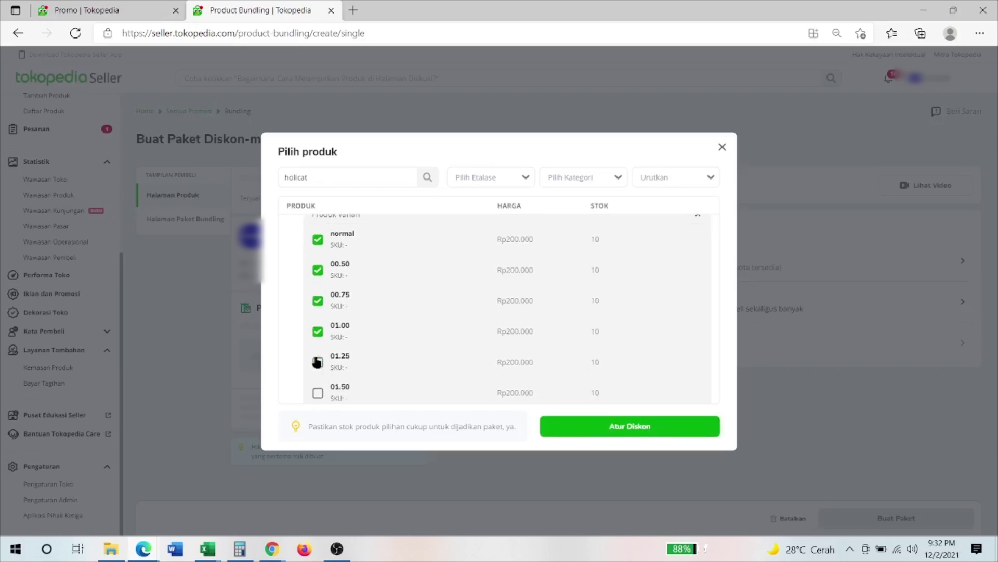
left_click(318, 362)
scroll(318, 353, "down", 2)
left_click(318, 337)
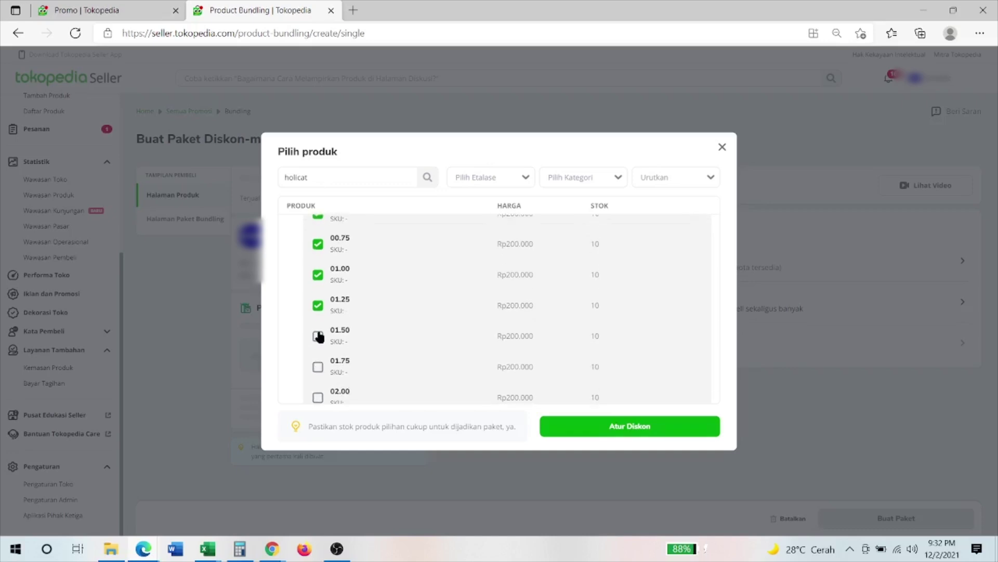
left_click(318, 367)
scroll(318, 370, "down", 2)
left_click(317, 342)
scroll(319, 341, "down", 2)
left_click(318, 315)
left_click(318, 345)
scroll(315, 349, "down", 2)
left_click(318, 319)
left_click(317, 350)
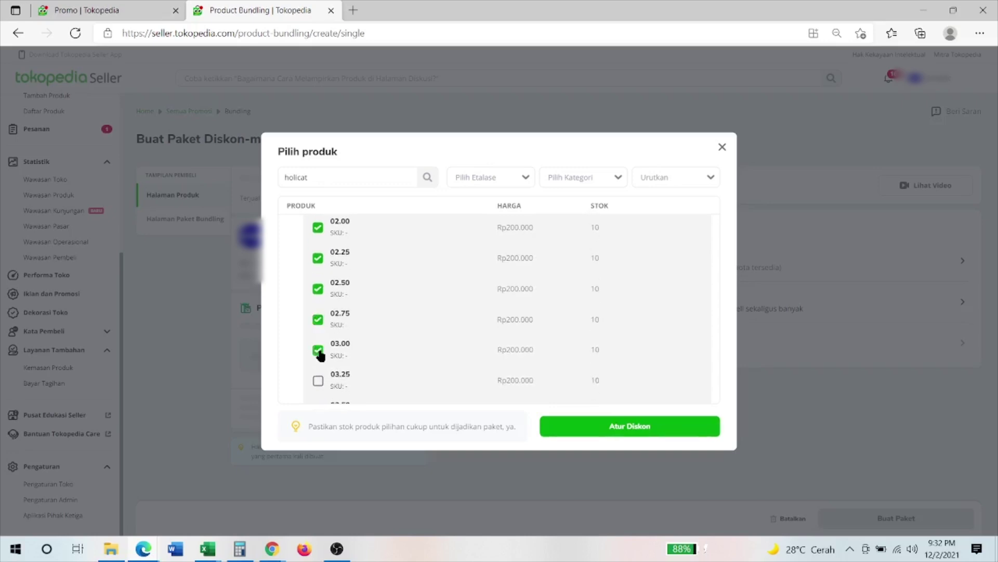
scroll(319, 343, "down", 3)
left_click(318, 296)
left_click(318, 328)
scroll(319, 330, "down", 2)
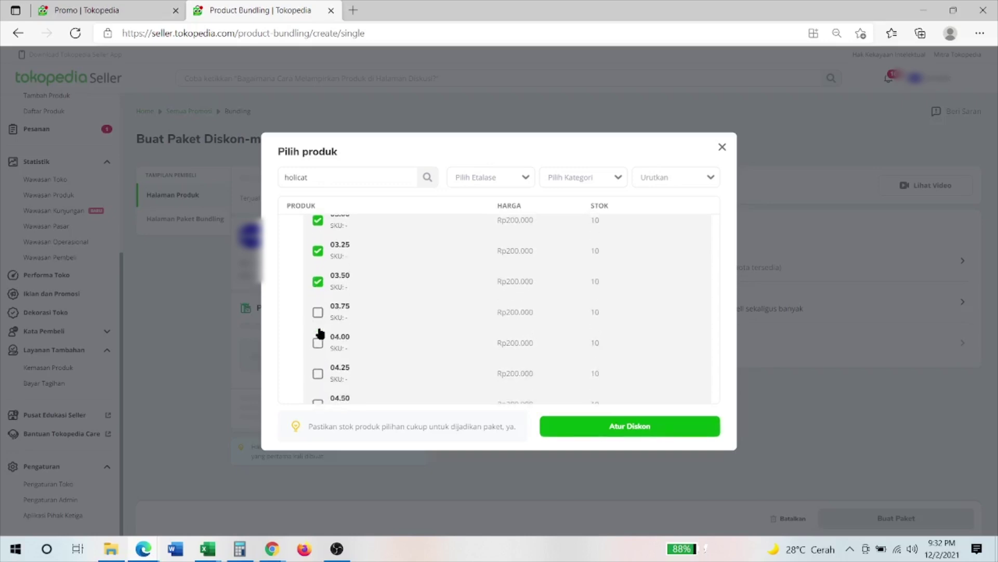
left_click(318, 295)
left_click(317, 326)
scroll(319, 335, "down", 1)
scroll(318, 339, "down", 2)
left_click(318, 305)
scroll(321, 343, "down", 3)
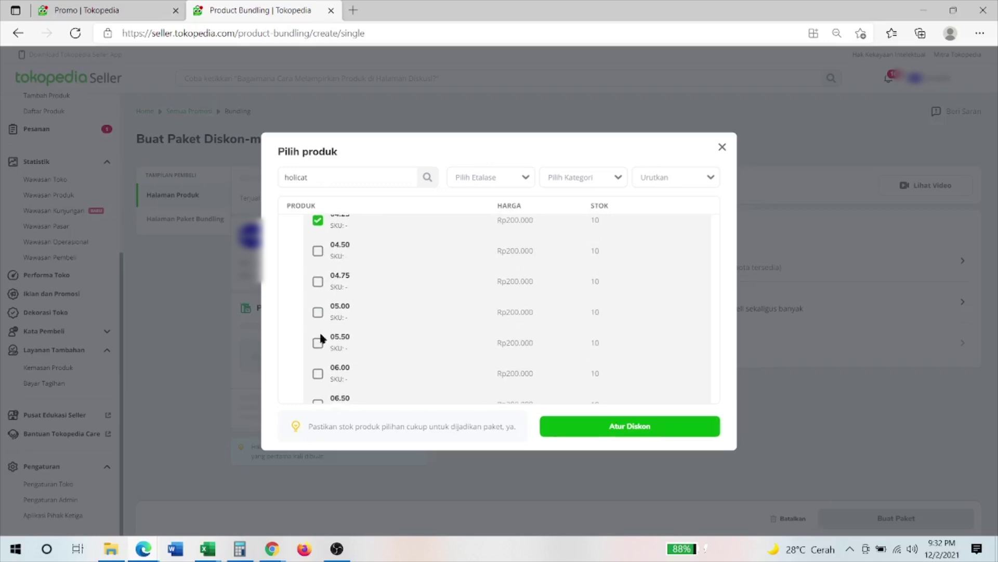
left_click(318, 251)
left_click(317, 282)
left_click(318, 312)
scroll(319, 307, "down", 2)
left_click(317, 287)
left_click(318, 318)
left_click(318, 348)
scroll(319, 355, "down", 3)
left_click(318, 293)
left_click(317, 355)
left_click(318, 324)
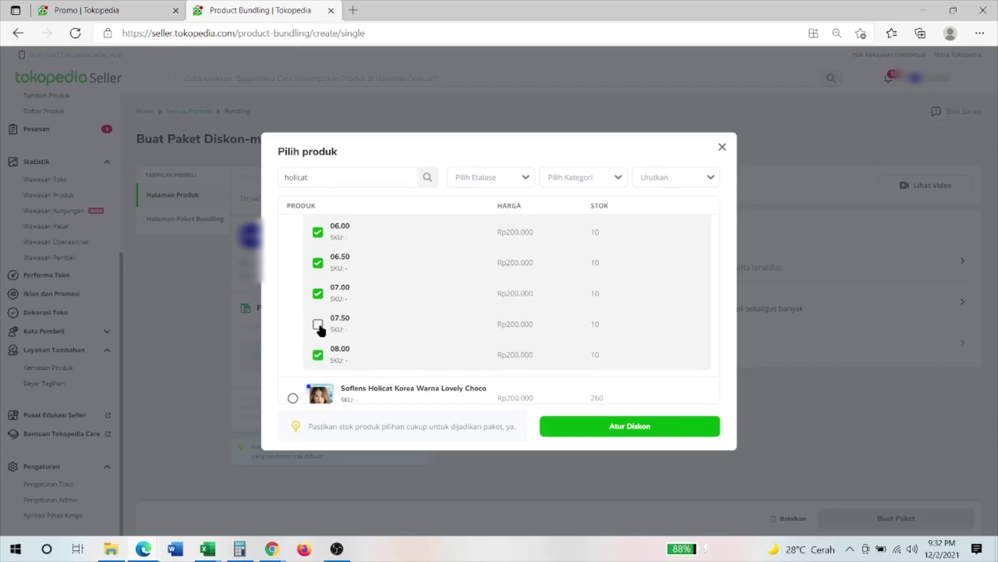
left_click(594, 429)
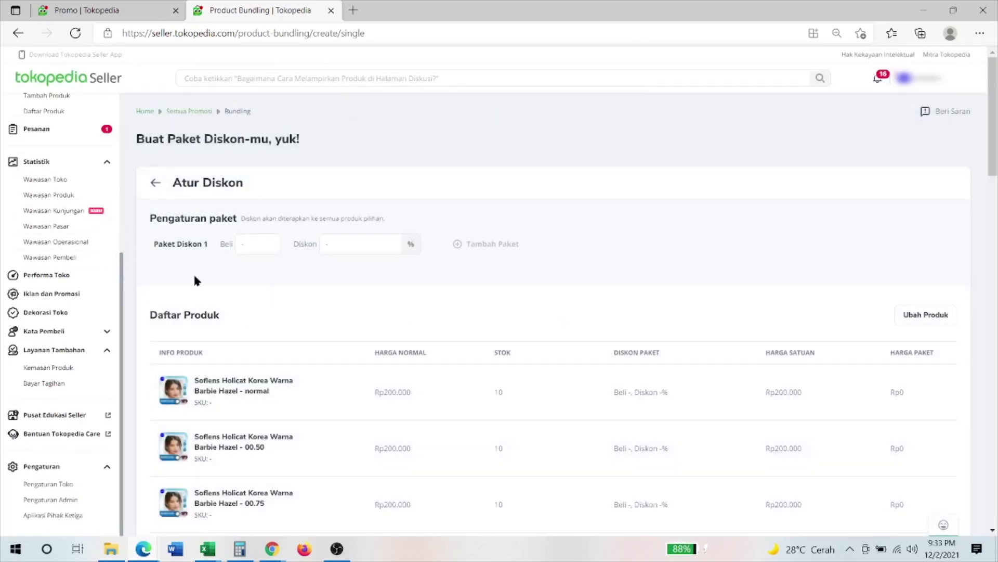
Set Paket Diskon 1 to a purchase quantity of 2 with a 10% discount.
left_click(268, 248)
type("2")
left_click(349, 248)
type("10")
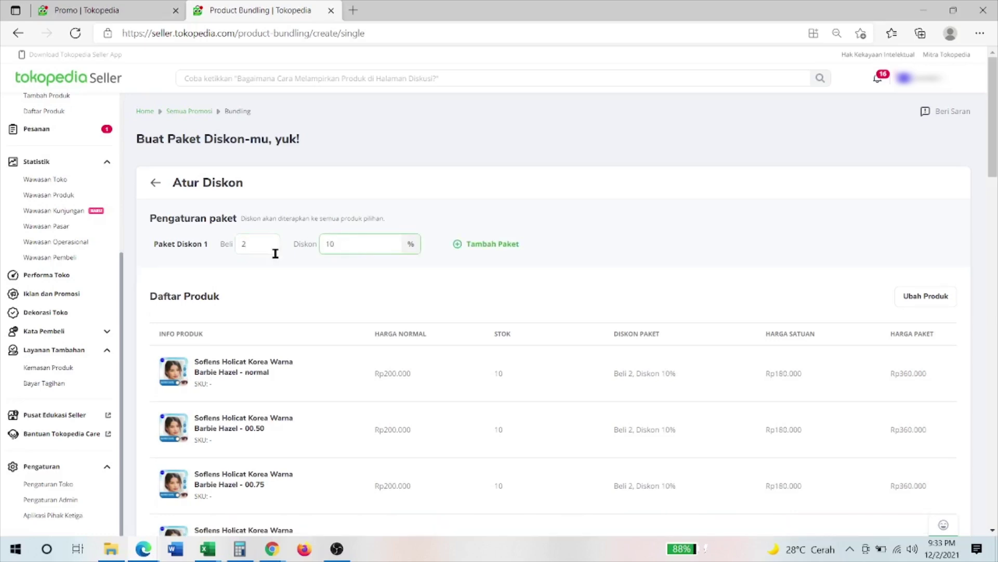
left_click(290, 261)
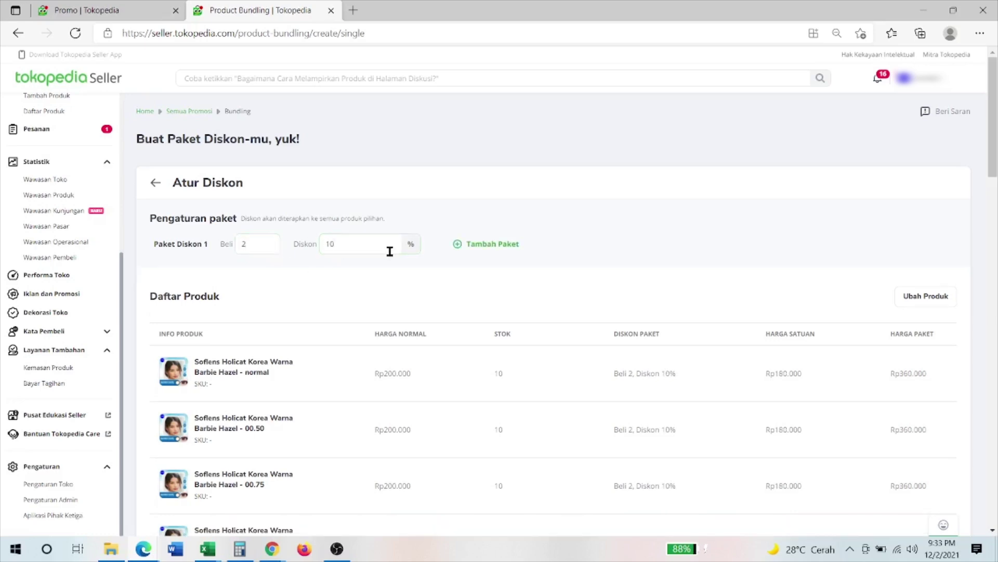
Add Paket Diskon 2 with a purchase quantity of 3 and a 15% discount, and save the discount settings.
left_click(491, 245)
left_click(264, 275)
type("3")
left_click(346, 273)
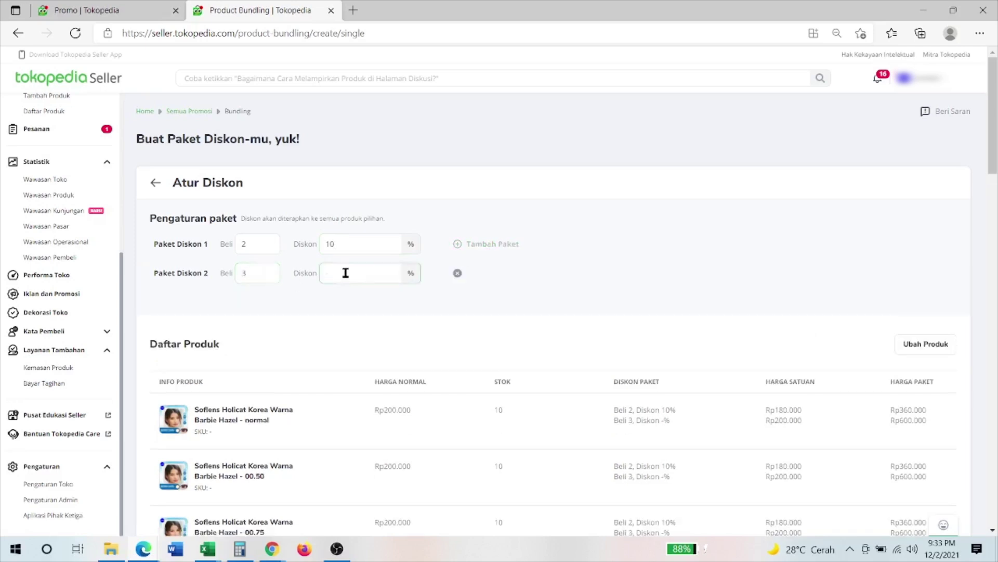
type("15")
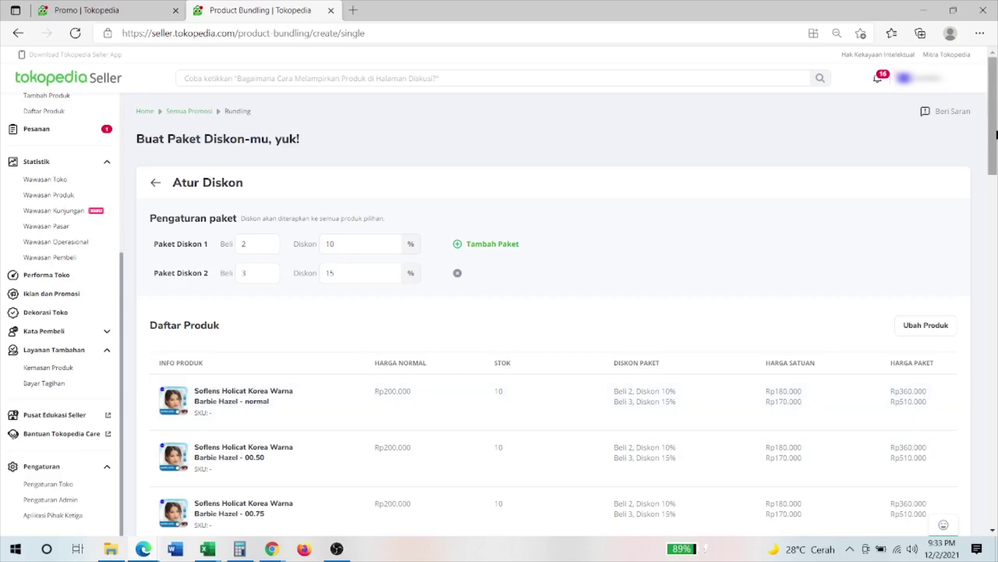
left_click_drag(995, 140, 996, 487)
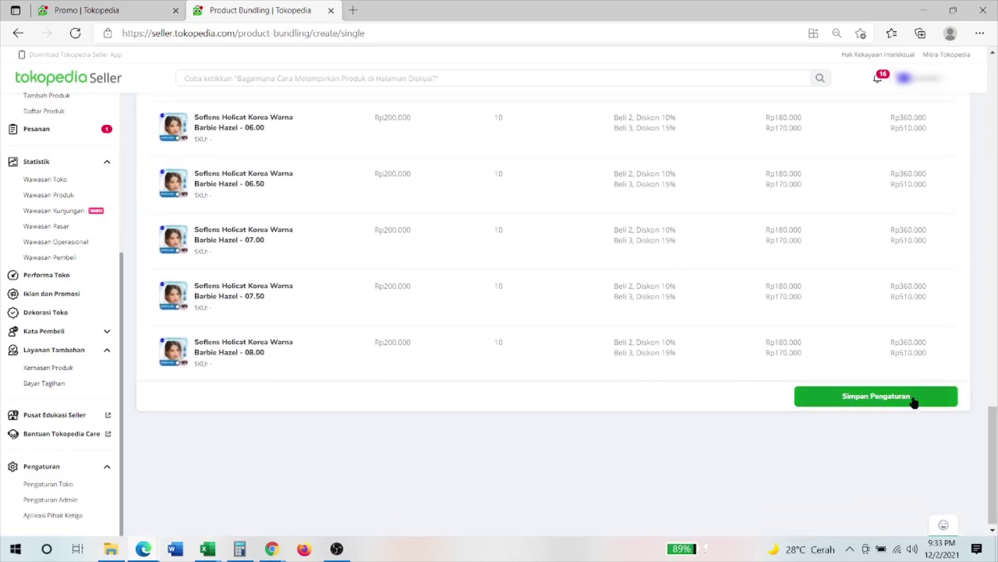
left_click(914, 398)
Name the discount package Paket Holicat, save its info, and confirm the package's creation.
left_click(744, 362)
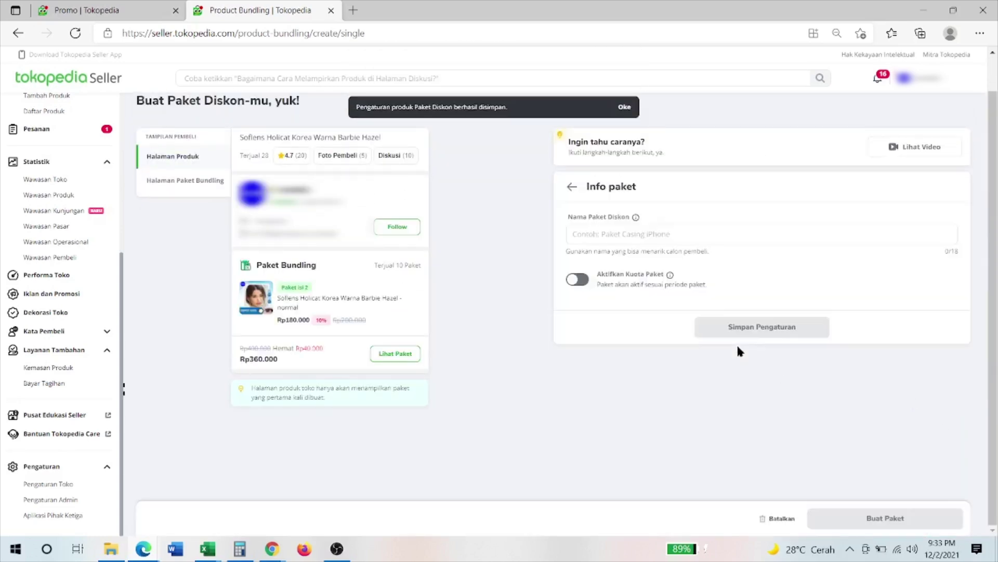
left_click(606, 228)
type("Paket He")
key("BackSpace")
key("BackSpace")
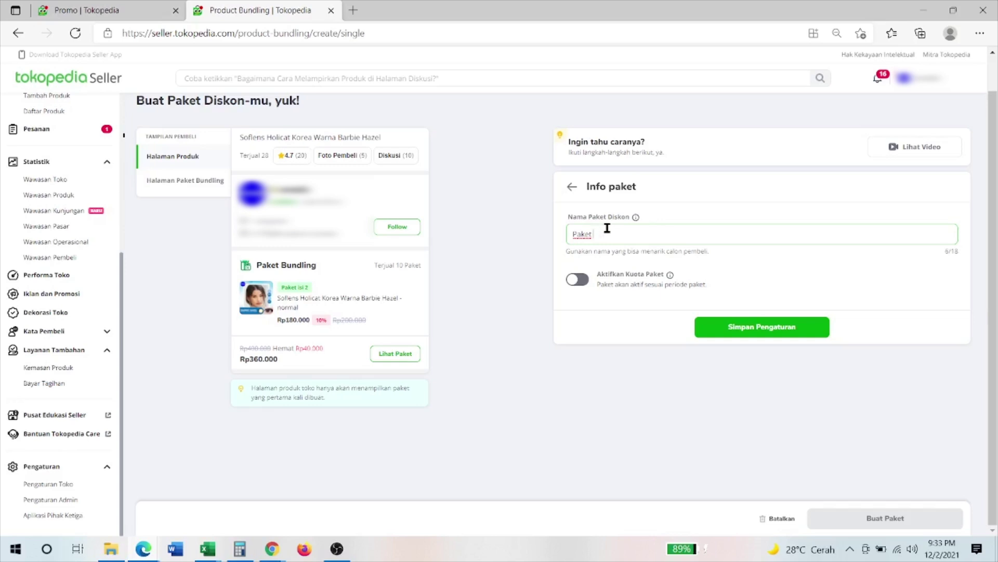
type("Holicat")
left_click(723, 331)
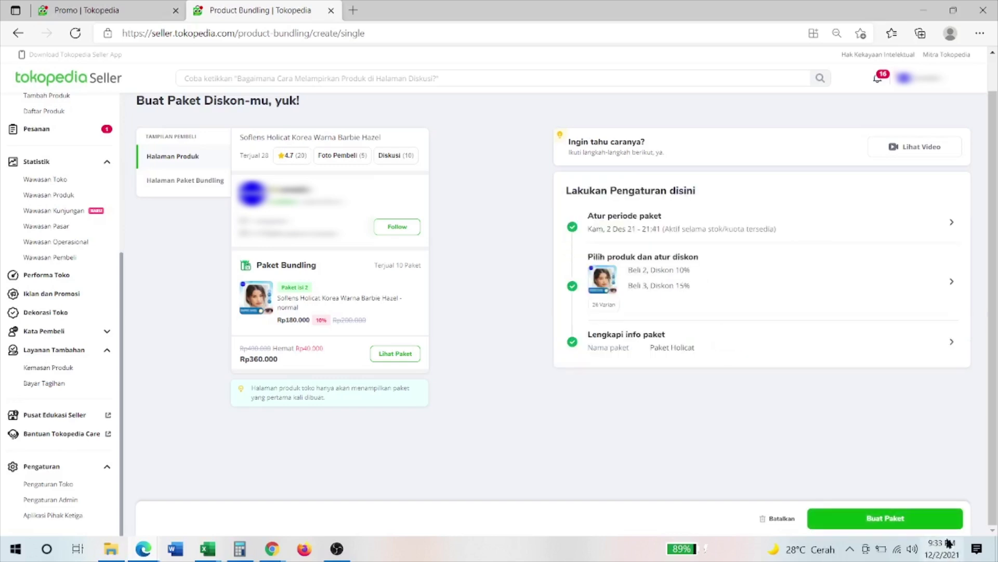
left_click(900, 526)
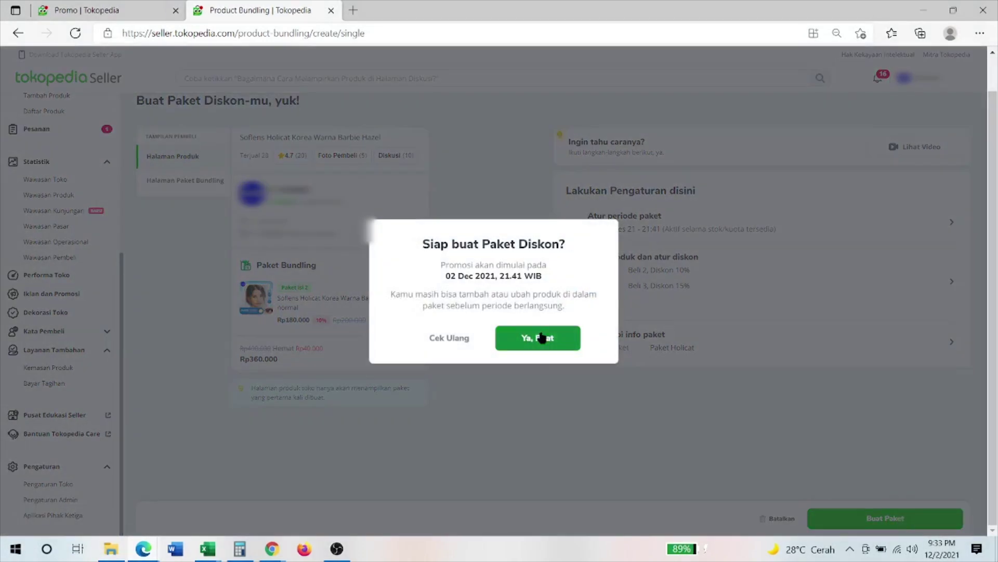
left_click(541, 337)
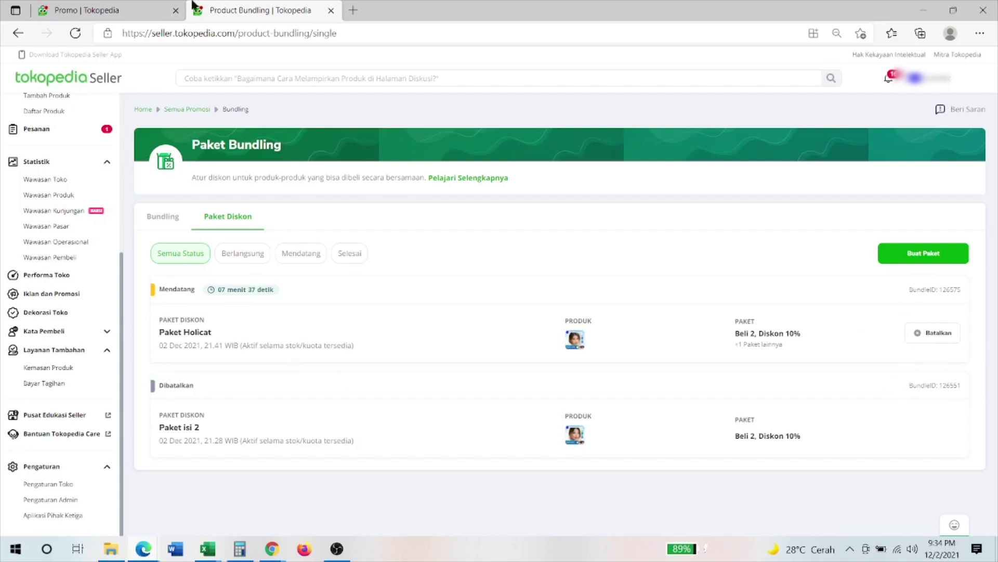
Start a new Bundling package from the promotions page and save its period starting Kam, 2 Des 21 - 21:44.
left_click(130, 6)
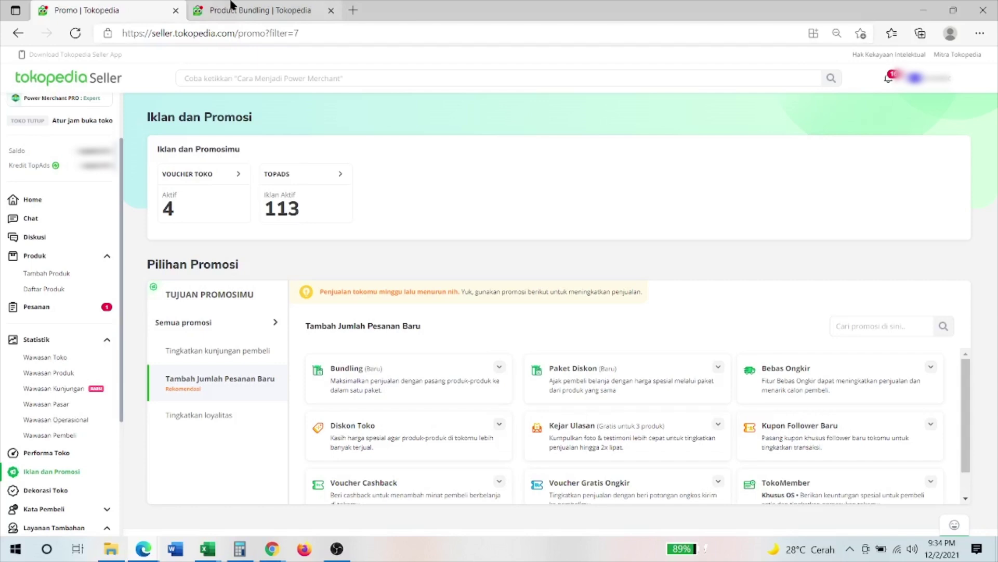
left_click(439, 374)
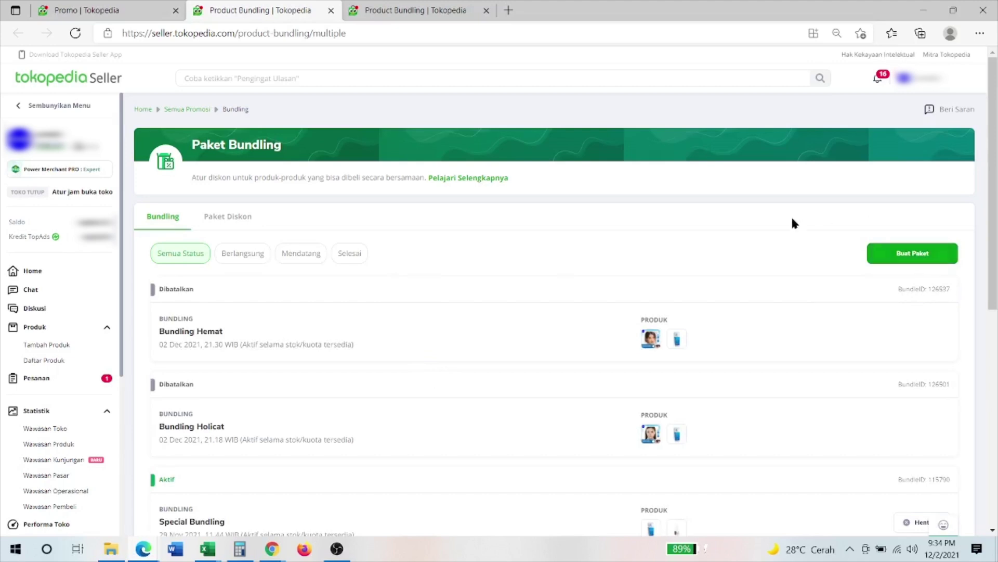
left_click(870, 259)
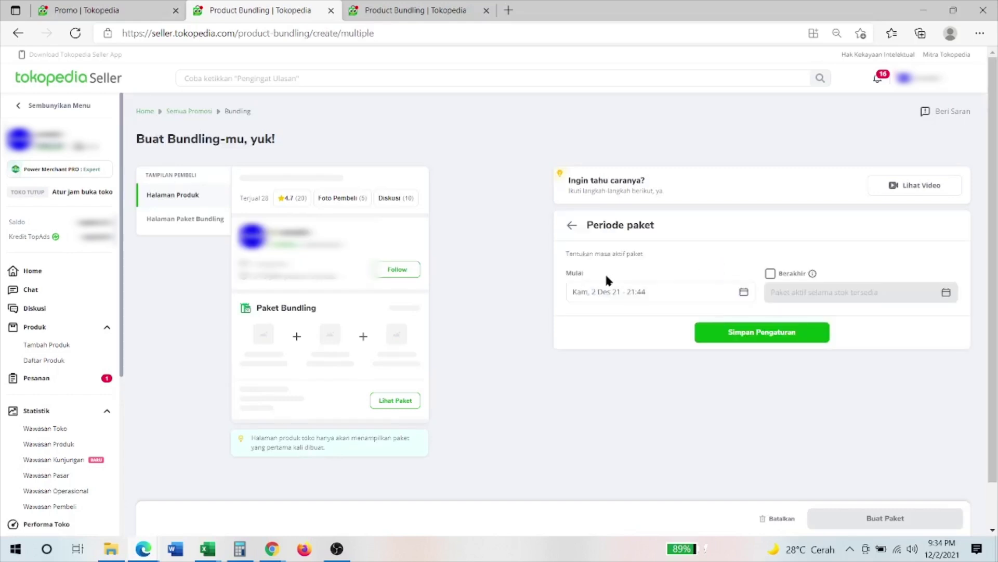
left_click(758, 333)
Search the bundle's first-product list for holicat and select Soflens Holicat Korea Warna Barbie Hazel.
left_click(669, 309)
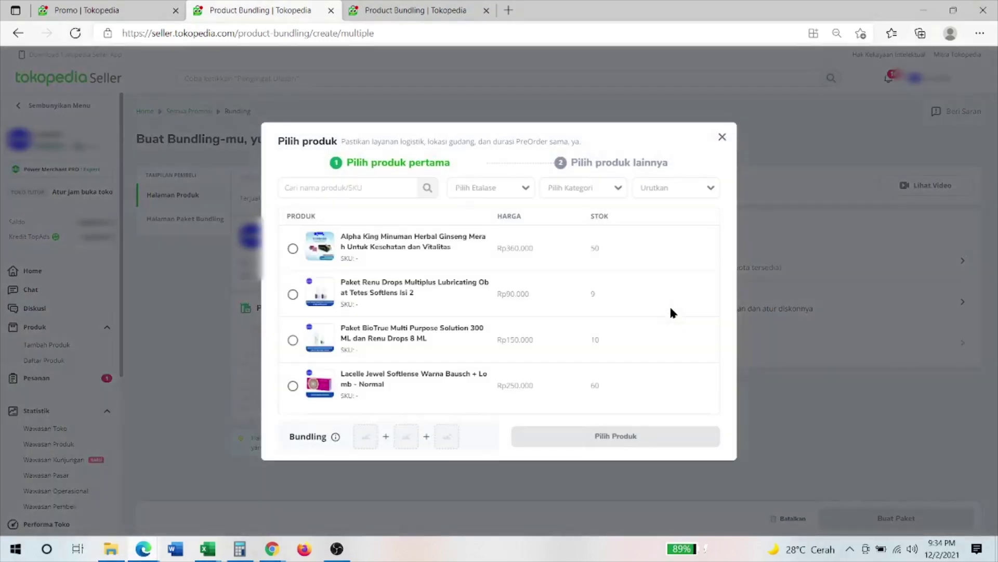
left_click(360, 191)
type("holicat")
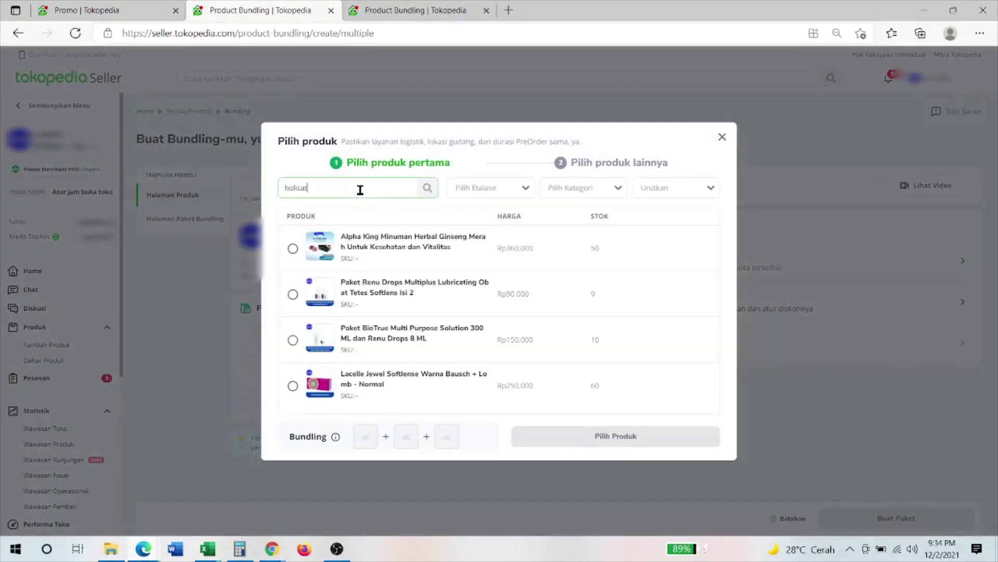
key("Return")
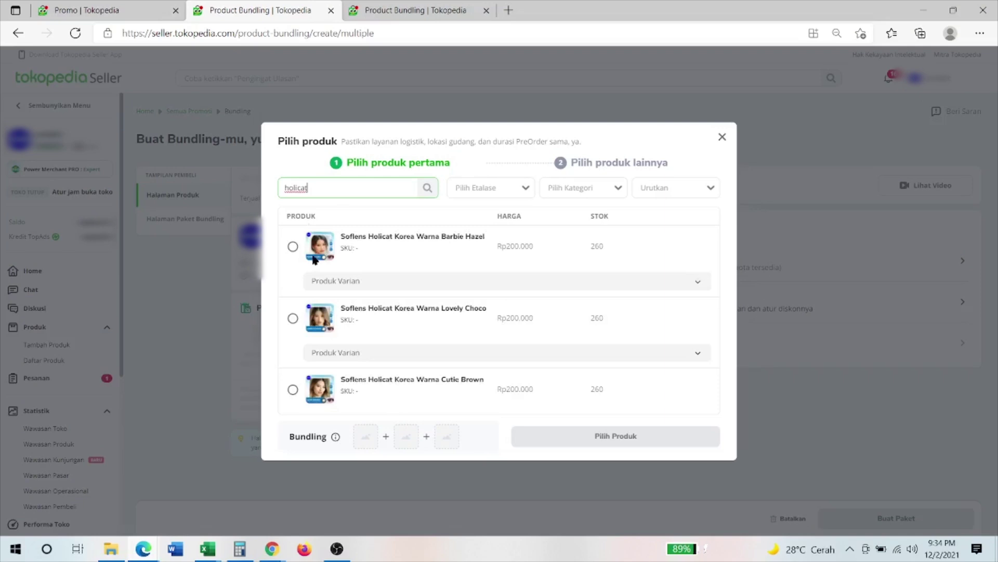
left_click(293, 247)
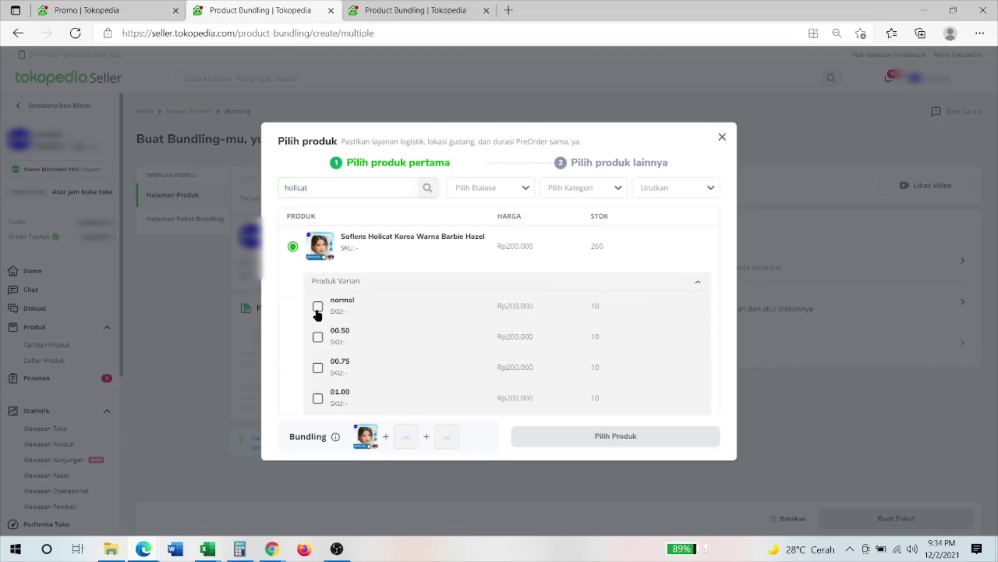
Include the Barbie Hazel variants normal and 00.50 through 02.00, and confirm it as the bundle's first product.
left_click(318, 306)
scroll(320, 312, "down", 1)
left_click(318, 281)
left_click(318, 311)
left_click(318, 342)
scroll(321, 373, "down", 2)
left_click(318, 287)
left_click(318, 317)
left_click(318, 349)
left_click(318, 379)
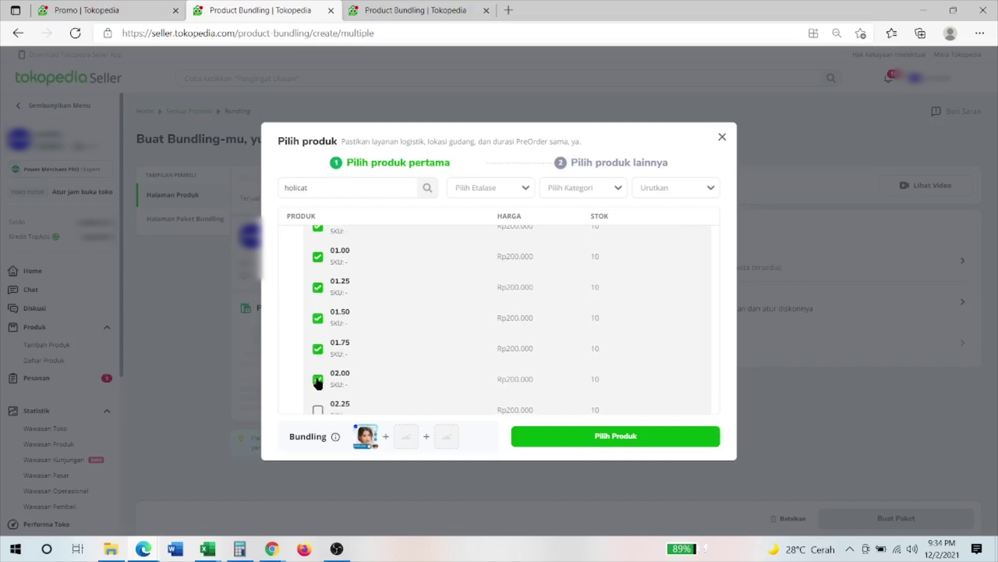
scroll(565, 392, "down", 2)
left_click(610, 443)
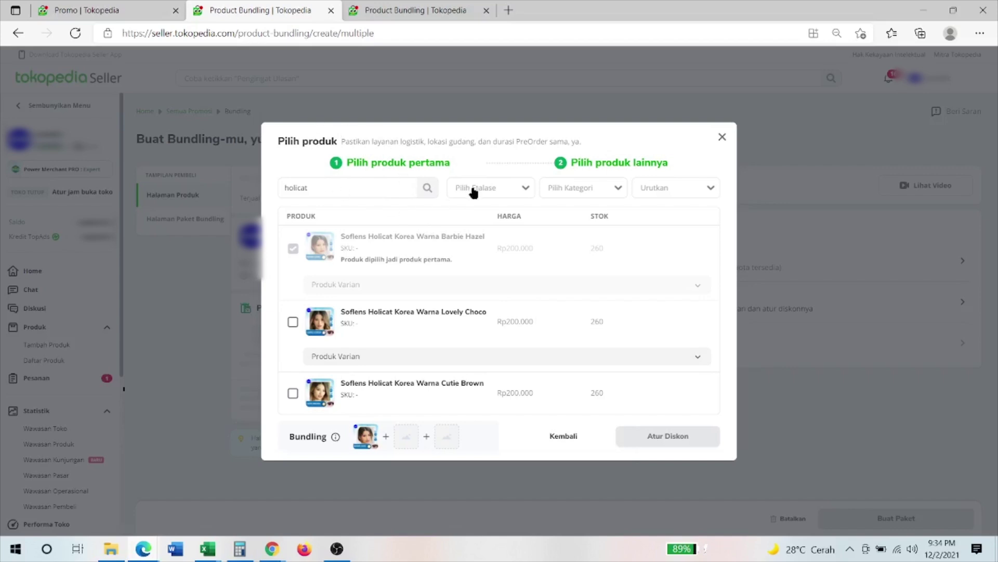
Search for renu, add Renu Fresh Multi Purpose Solution 355 ML as the second bundle product, and proceed to the discount setup.
left_click_drag(348, 189, 256, 190)
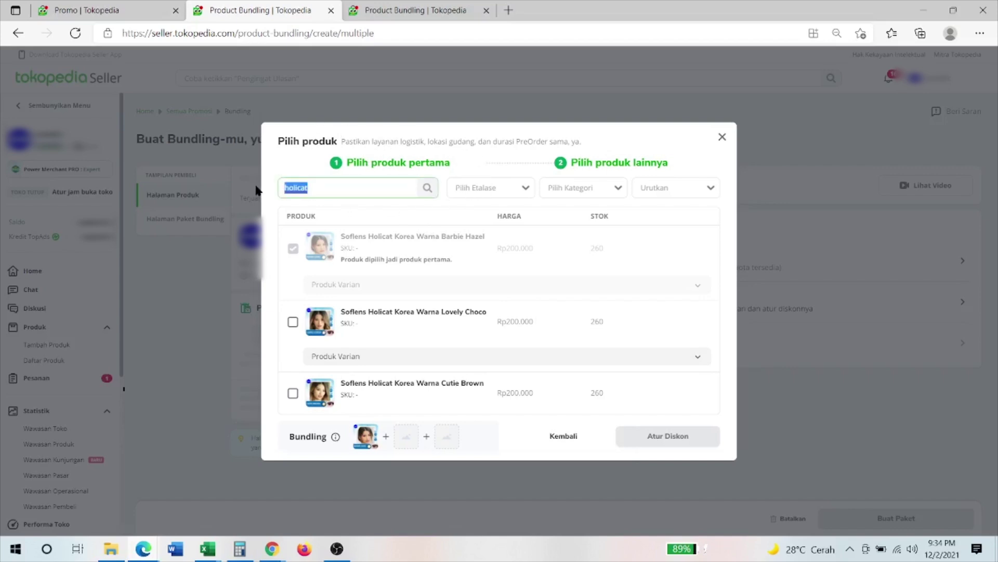
type("renu")
left_click(426, 188)
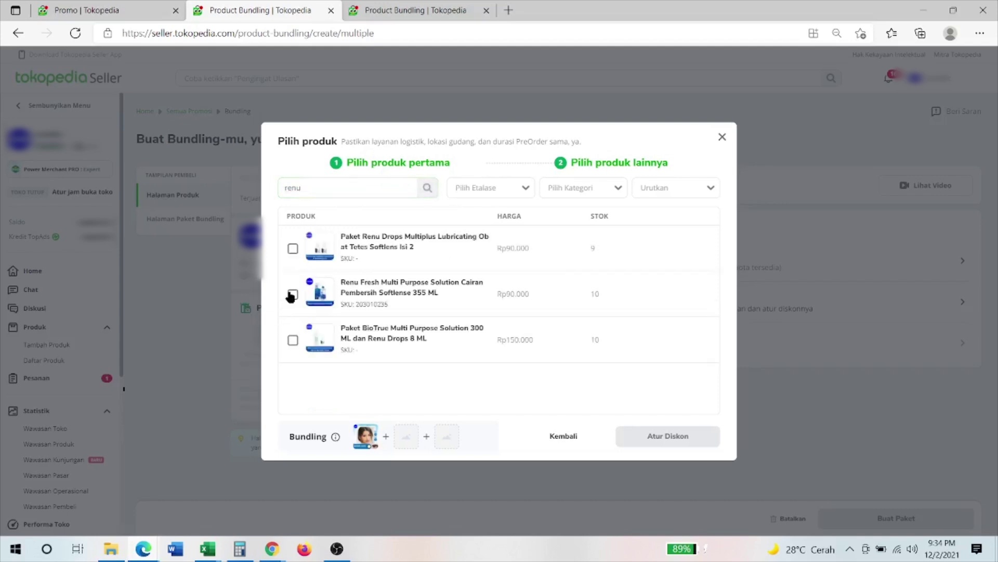
left_click(292, 295)
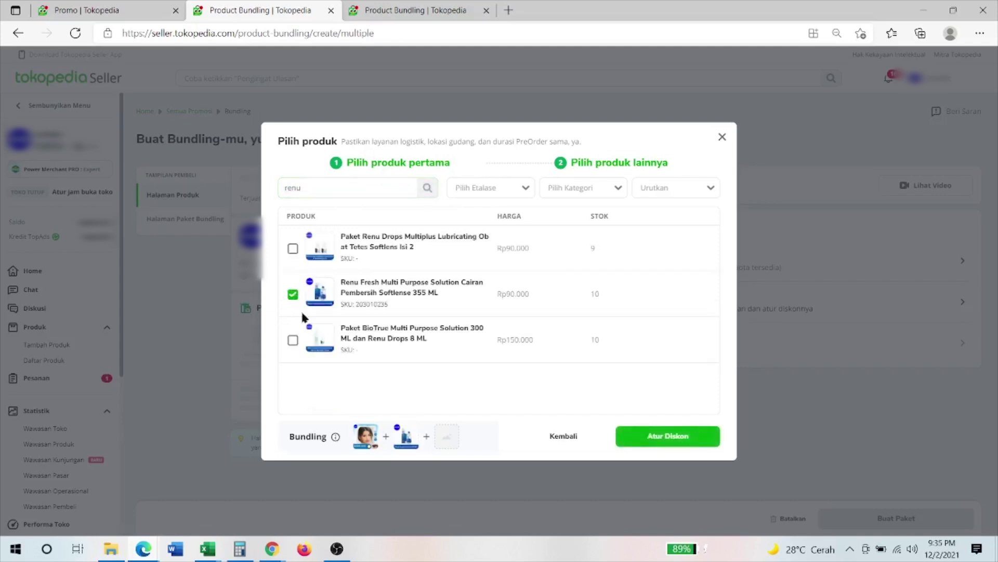
left_click(676, 437)
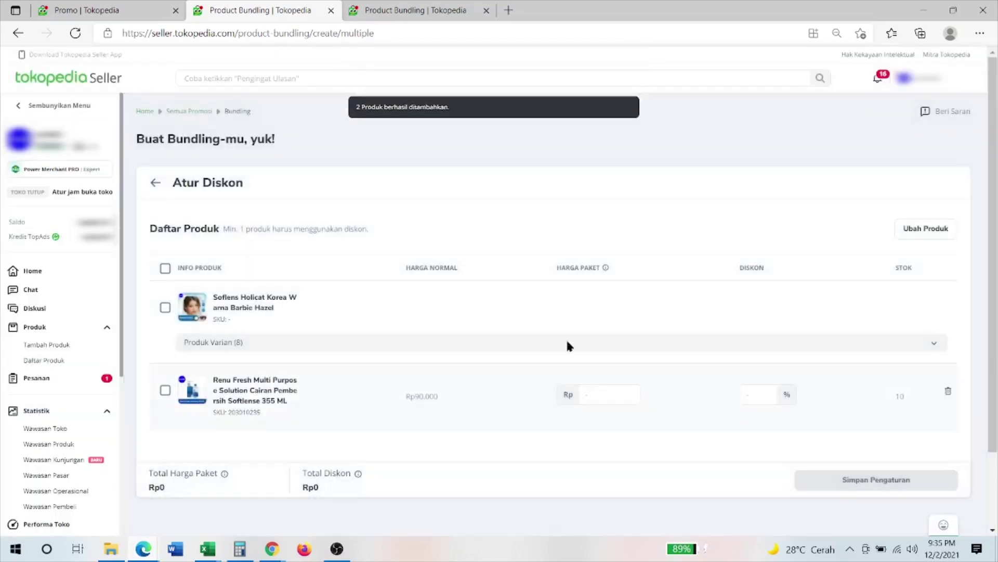
Apply a 10% discount to both bundle products at once, check the Barbie Hazel variant prices, and save the settings.
scroll(419, 287, "down", 2)
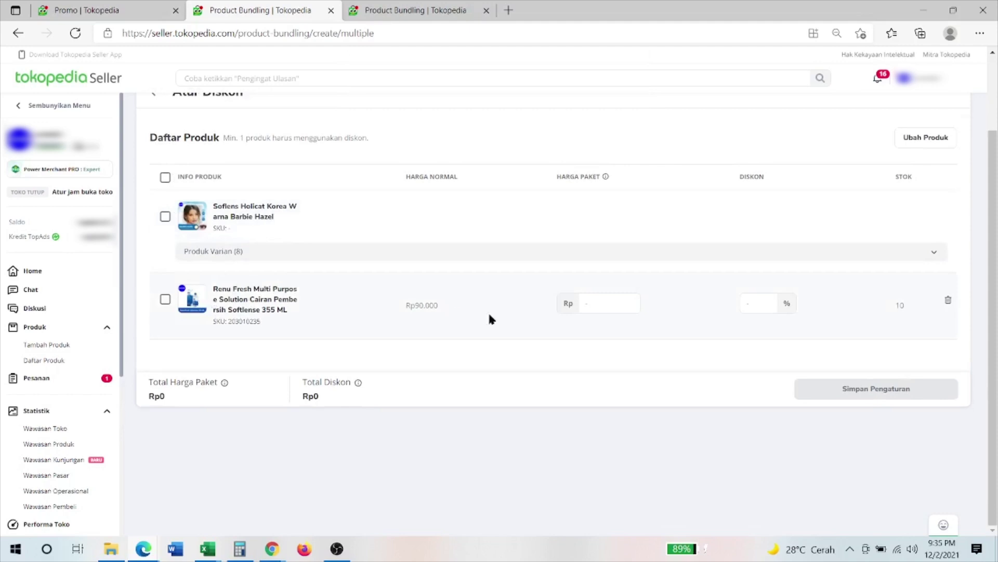
left_click(165, 177)
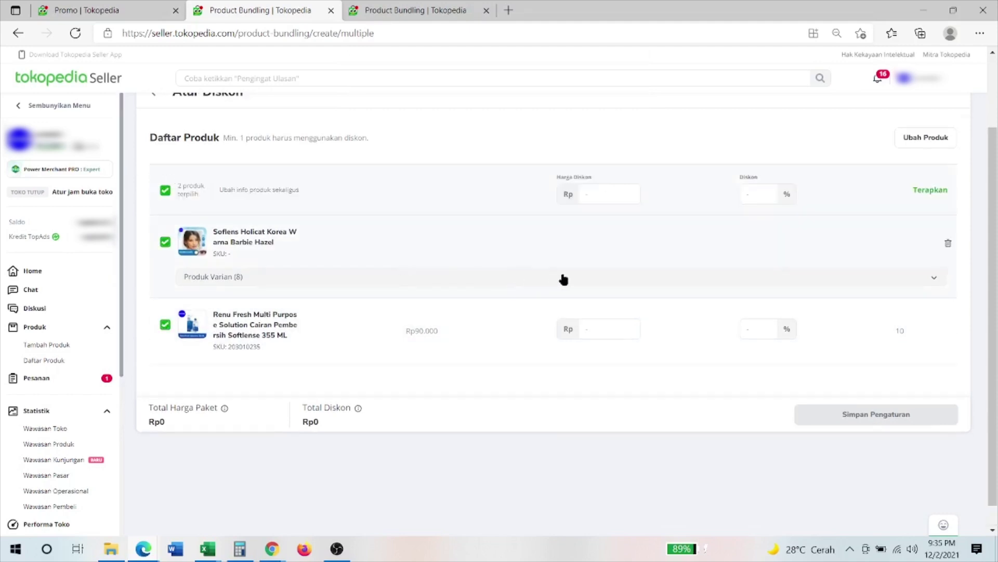
left_click(761, 197)
type("10")
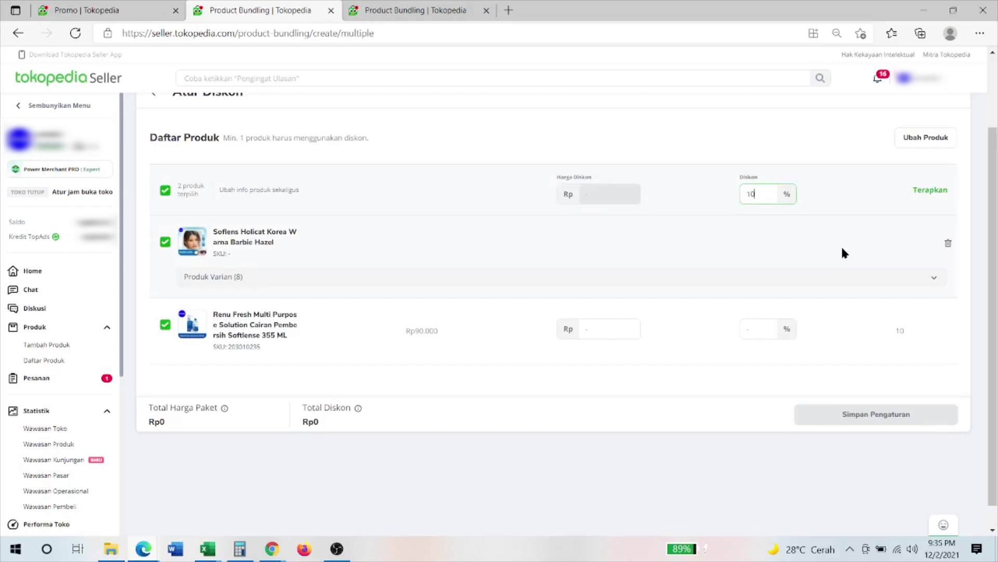
left_click(927, 192)
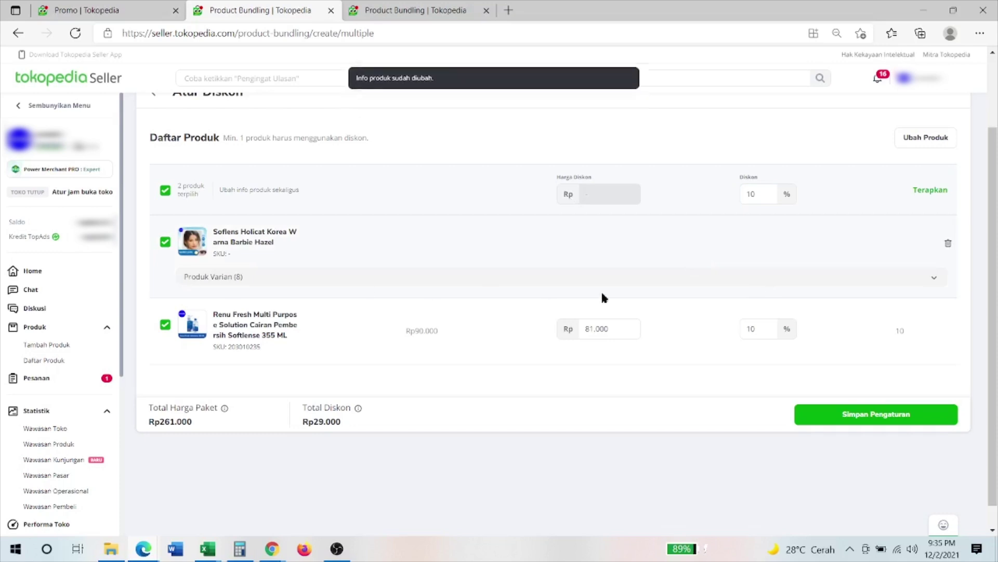
left_click(935, 279)
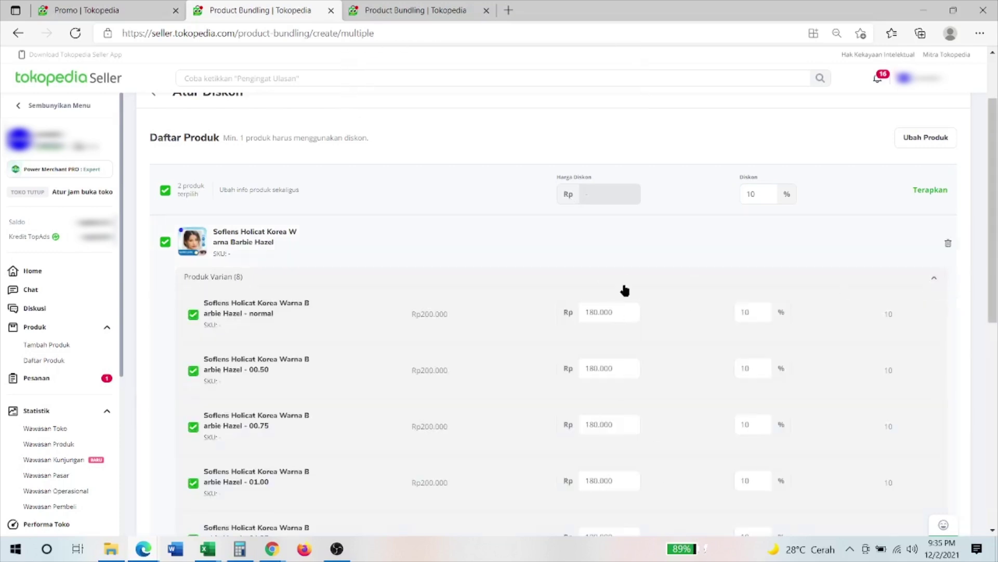
left_click(934, 278)
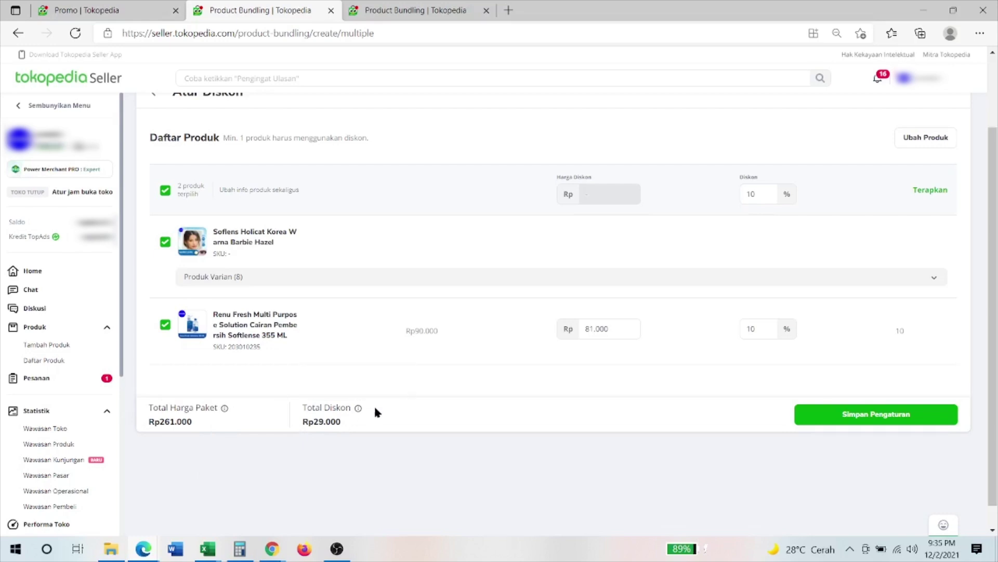
left_click(886, 419)
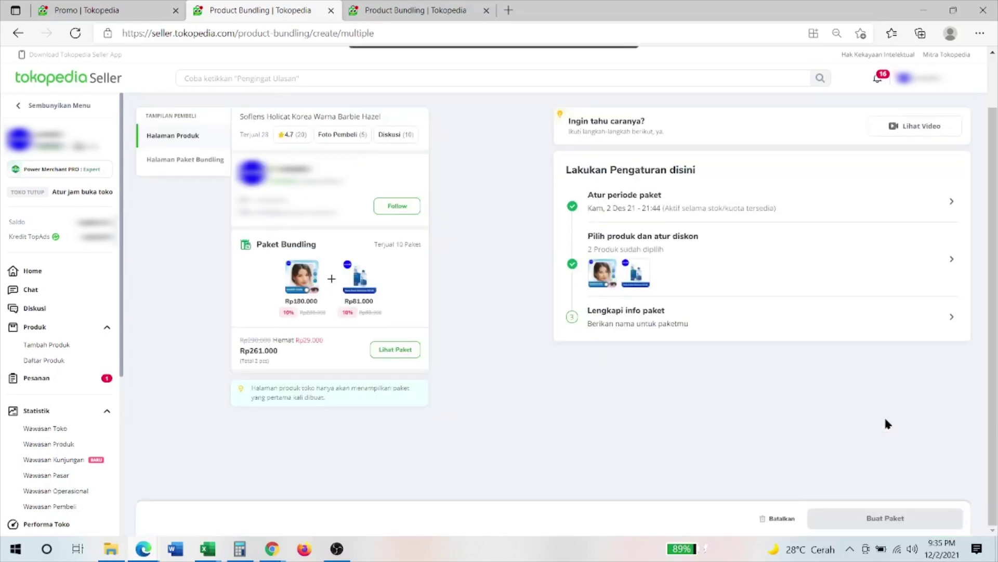
Name the bundle Paket Hemat and save the package info.
left_click(899, 334)
left_click(676, 216)
type("Paket Hemat")
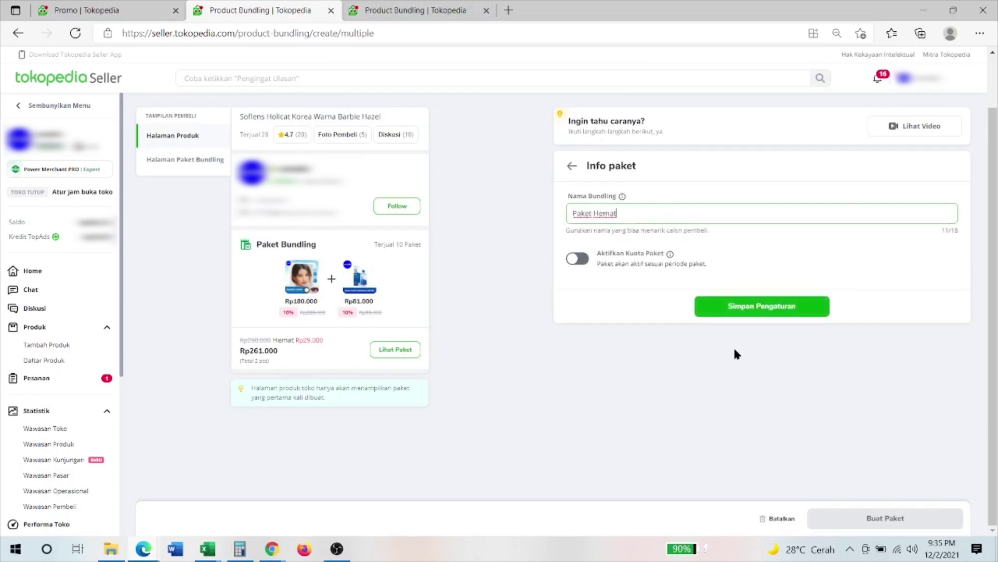
left_click(754, 318)
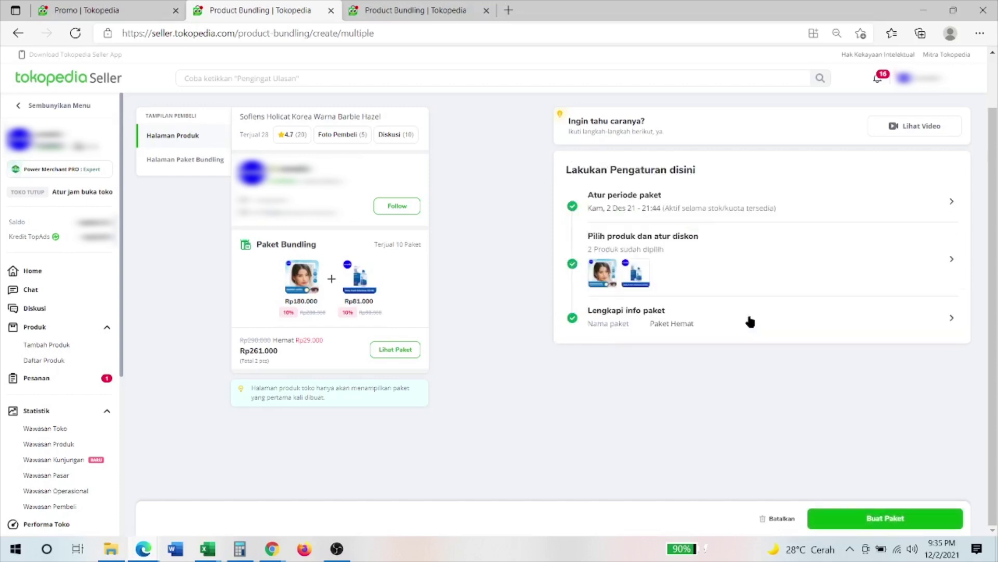
Try to create the Barbie Hazel and Renu Fresh bundling package, and return to its settings for rechecking.
left_click(931, 526)
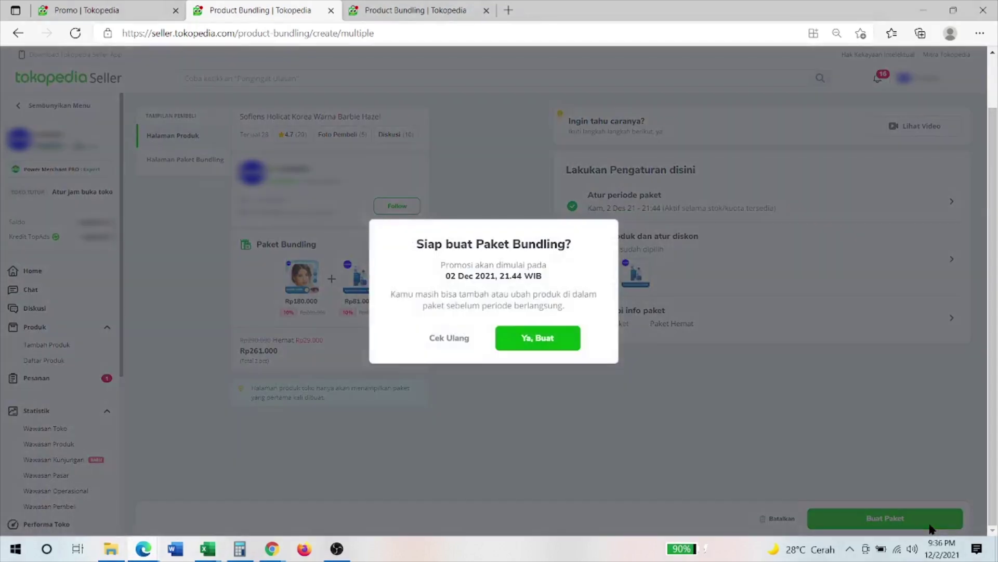
left_click(553, 347)
left_click(457, 343)
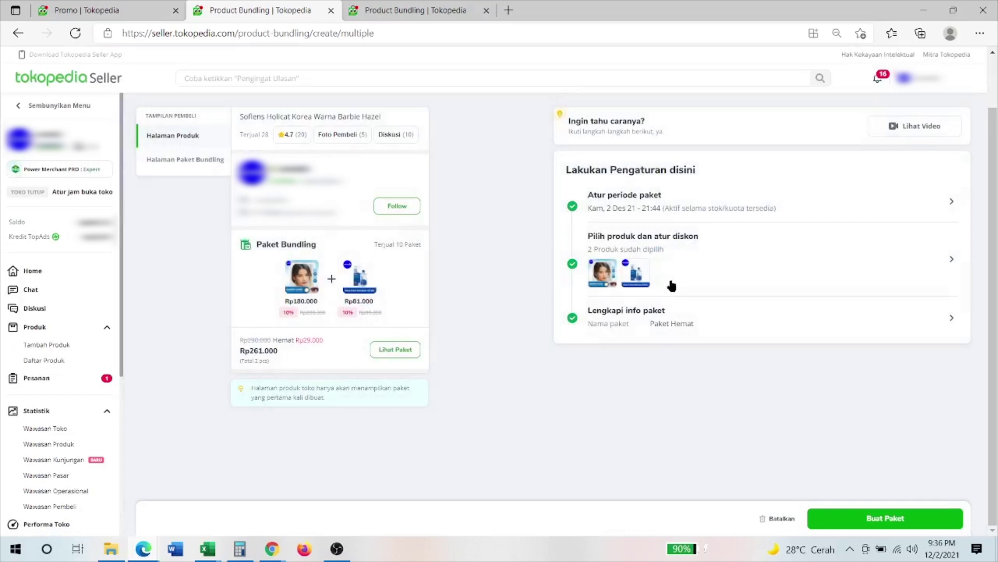
Remove Renu Fresh Multi Purpose Solution from the bundle's product list.
left_click(946, 260)
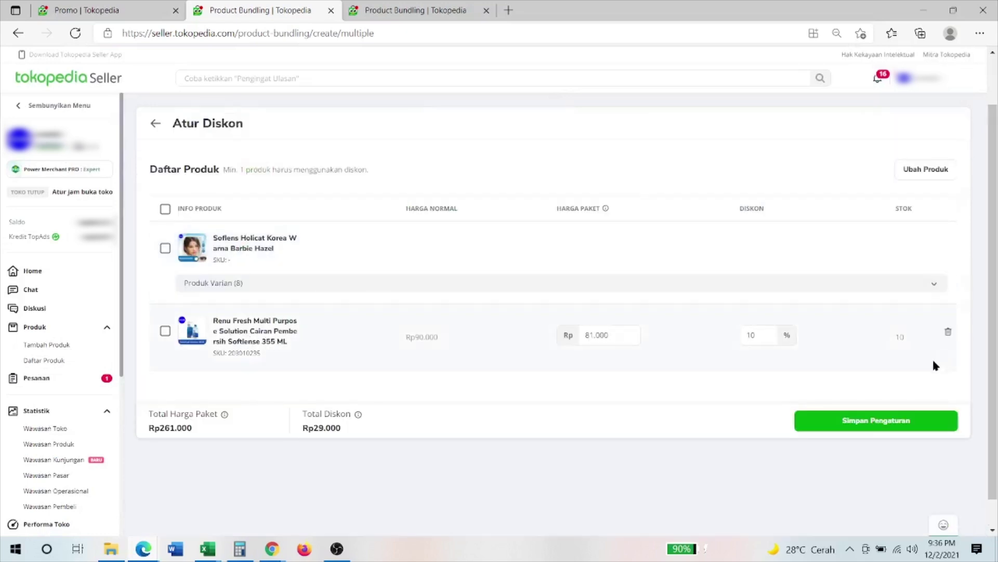
left_click(948, 333)
left_click(540, 323)
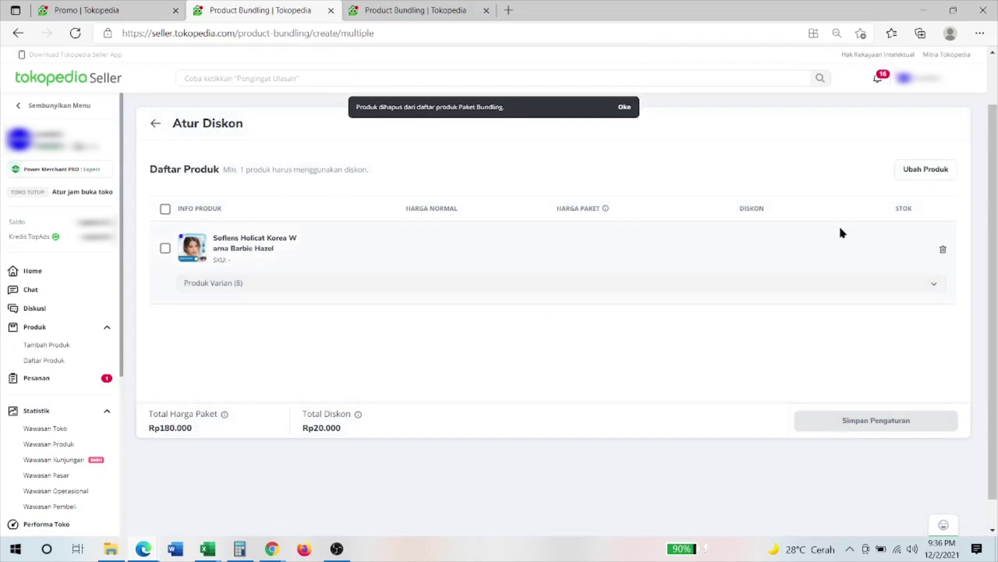
Change the bundle's first product to Paket BioTrue Multi Purpose Solution 300 ML dan Renu Drops 8 ML.
left_click(925, 176)
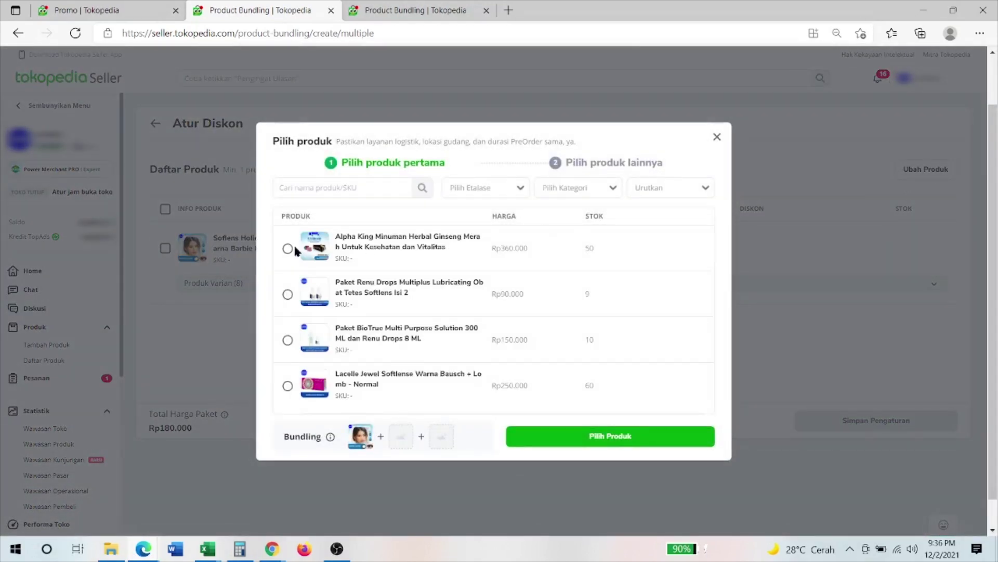
scroll(378, 319, "down", 2)
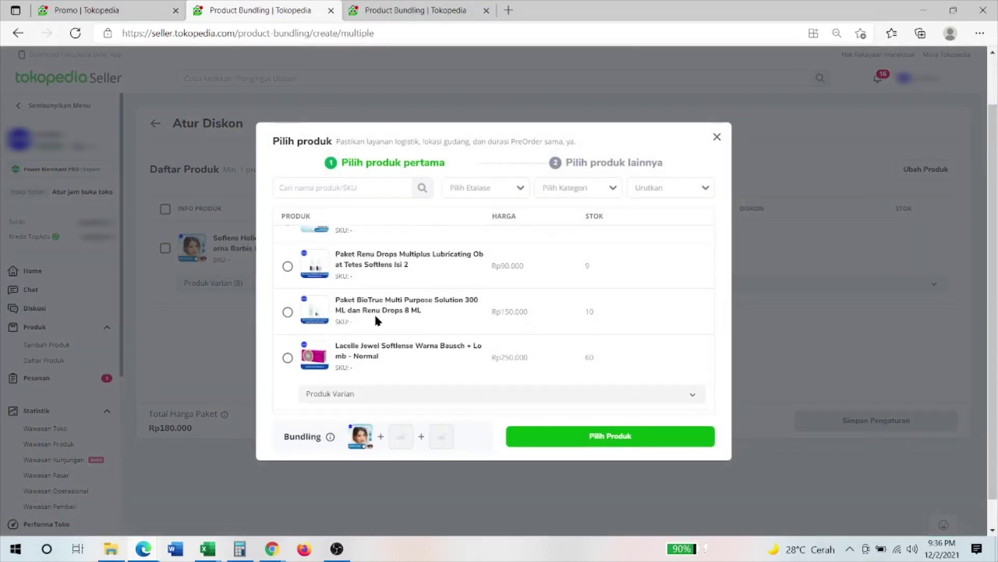
left_click(288, 312)
left_click(627, 439)
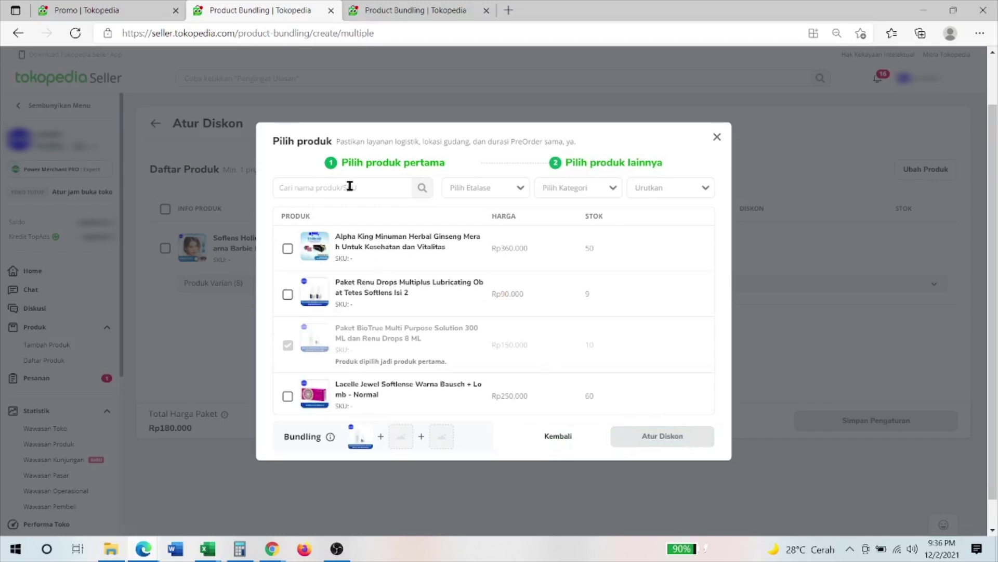
Search for holicat and add Barbie Hazel in variants normal, 00.50, 00.75 and 01.00 as the second product, proceeding to discount setup.
type("holicat")
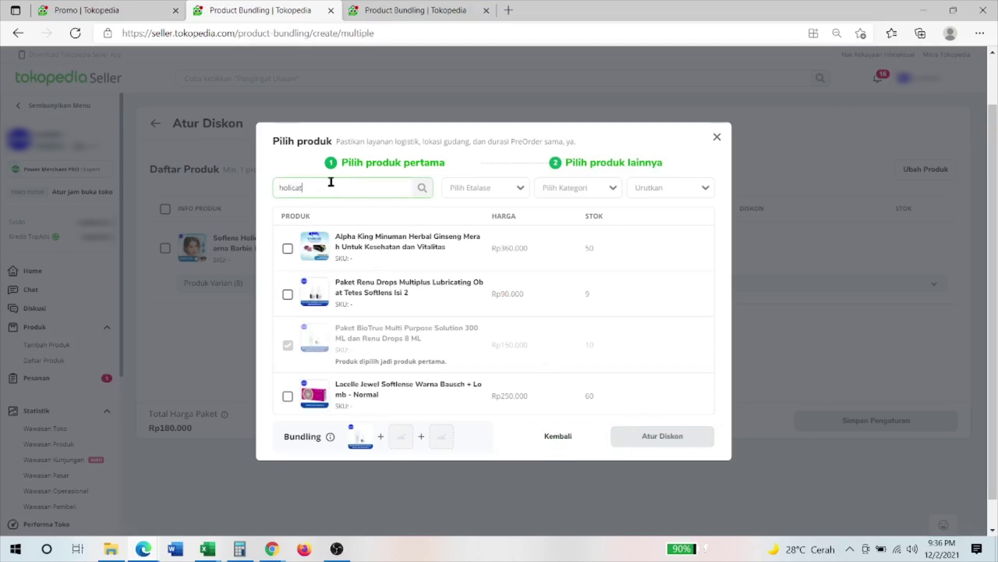
left_click(430, 191)
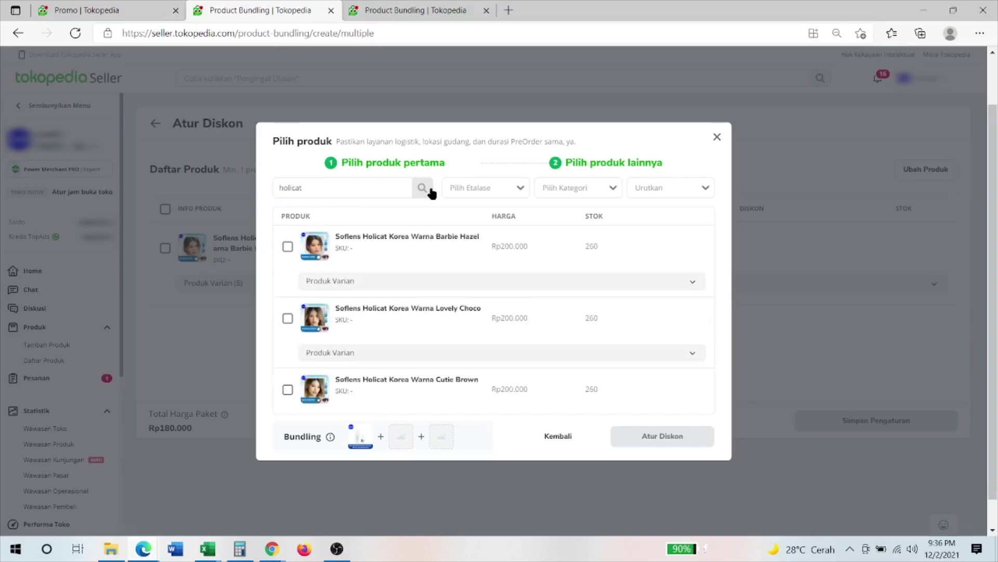
left_click(288, 246)
left_click(312, 306)
left_click(313, 337)
left_click(313, 367)
left_click(313, 398)
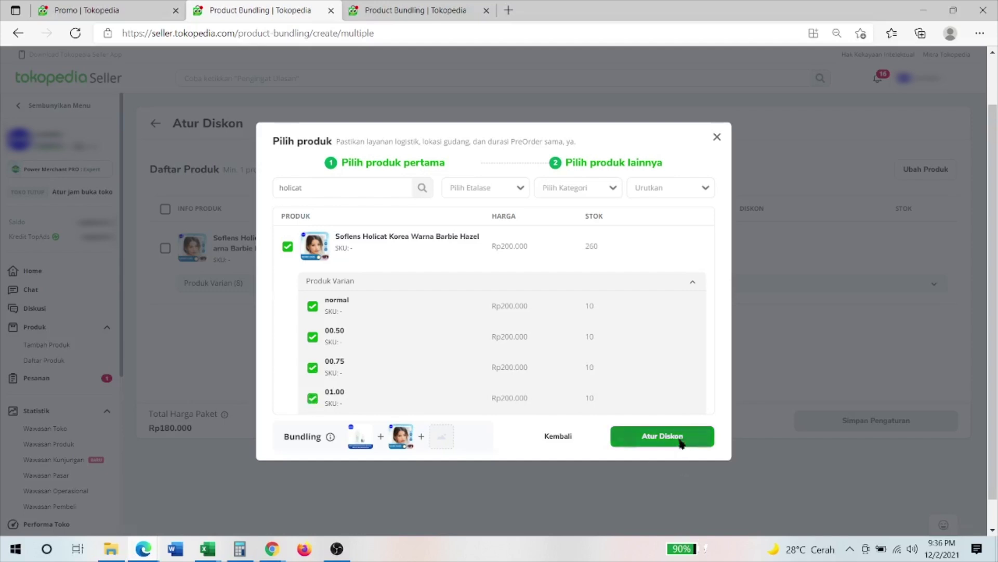
left_click(678, 438)
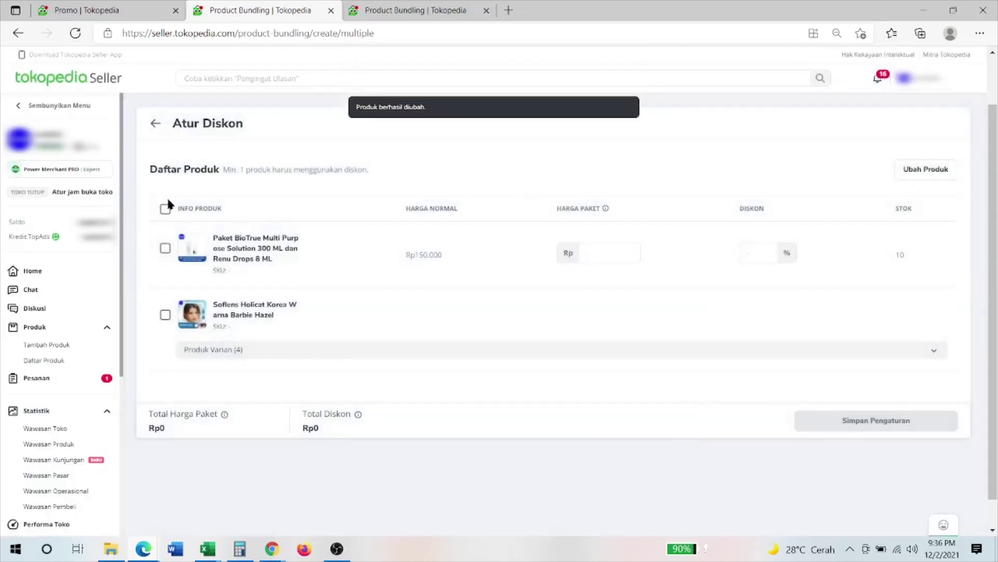
Apply a 10% discount to both the BioTrue package and Barbie Hazel, and save the discount settings.
left_click(165, 208)
left_click(765, 229)
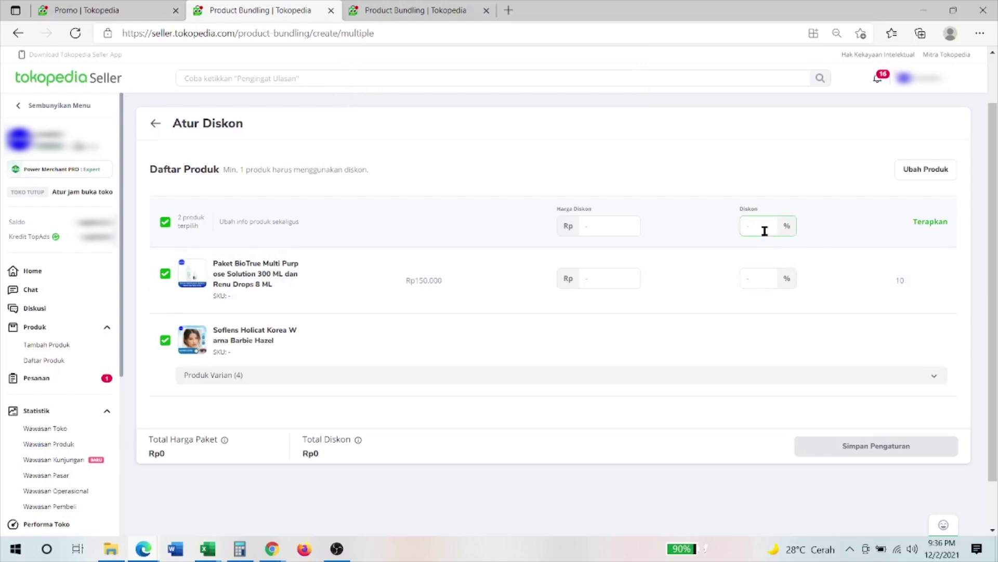
type("10")
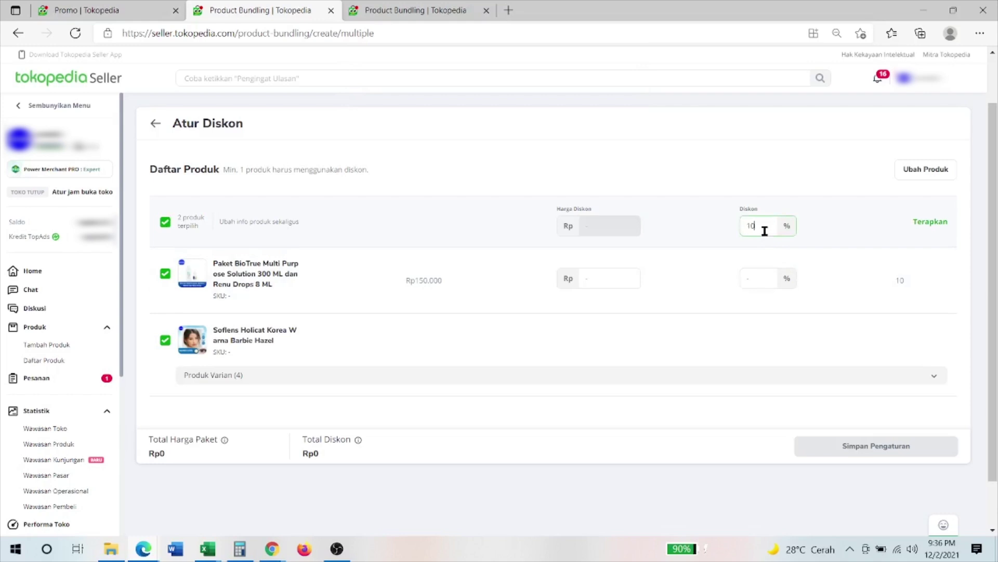
left_click(940, 222)
left_click(930, 449)
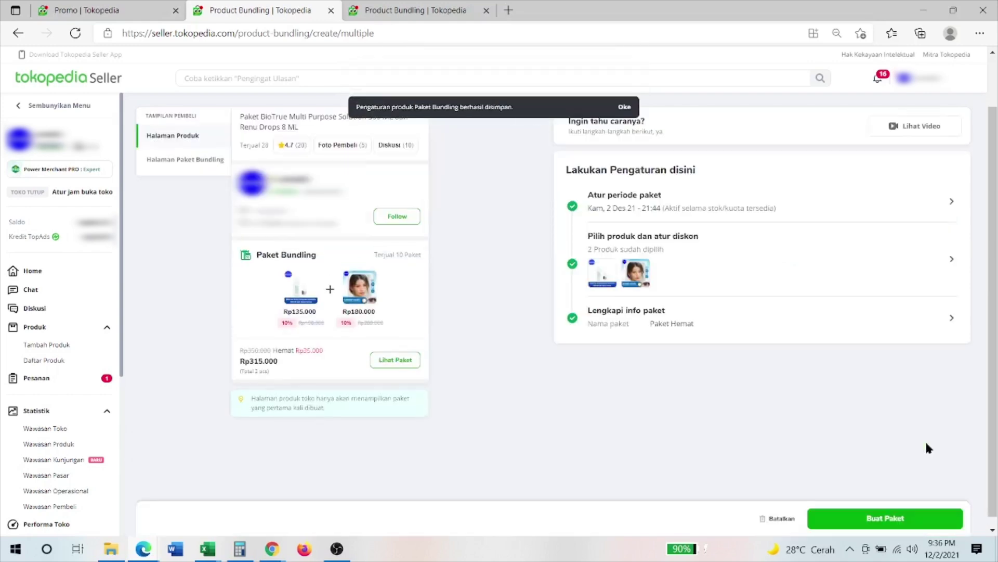
Try to create the bundling package with the BioTrue set and Barbie Hazel, and return to its settings.
left_click(932, 524)
left_click(536, 339)
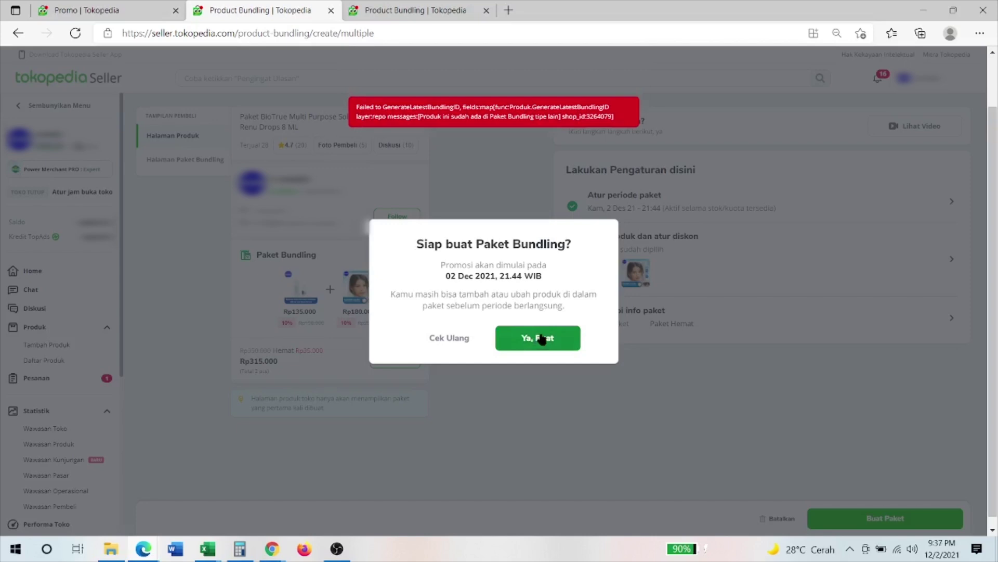
left_click(440, 347)
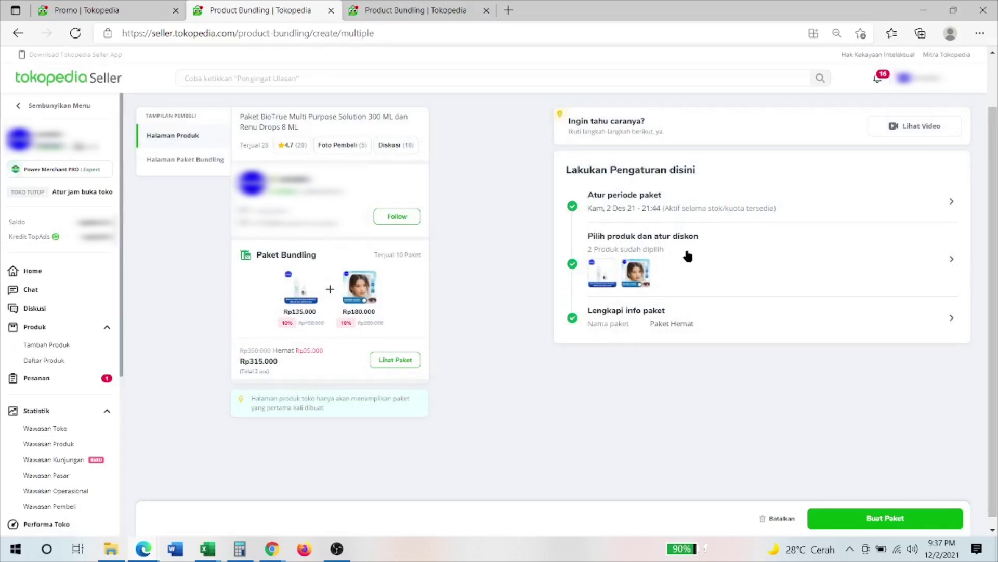
Remove Soflens Holicat Korea Warna Barbie Hazel from the bundle's product list.
left_click(643, 275)
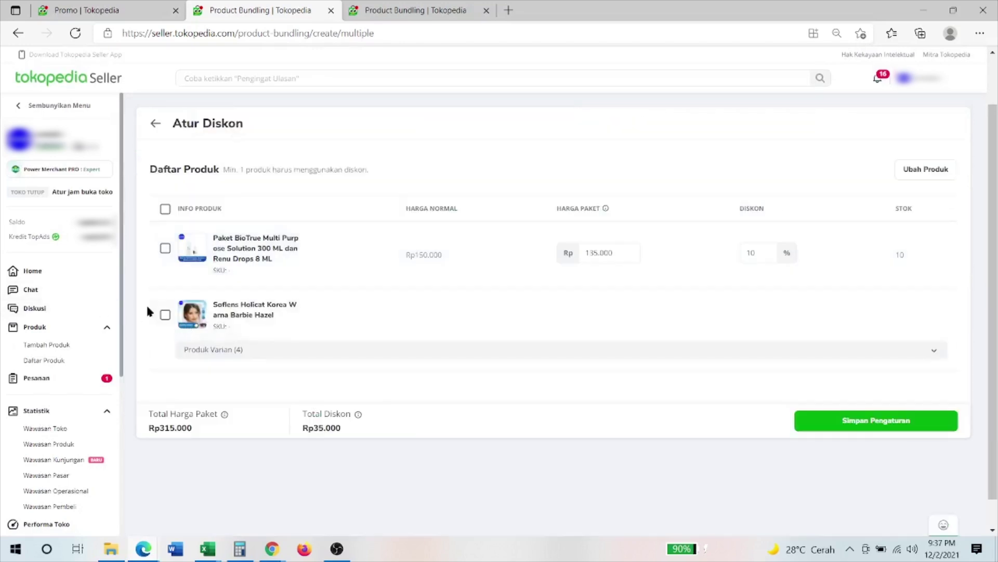
left_click(165, 314)
left_click(947, 347)
left_click(563, 325)
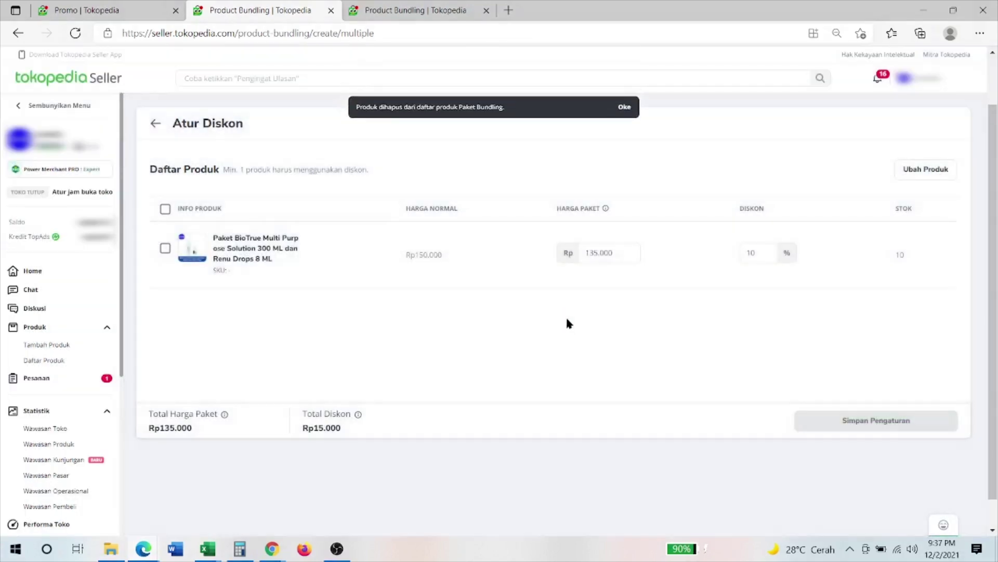
Change the bundle's first product to Lacelle Jewel Softlense Warna Bausch + Lomb - Normal.
left_click(911, 171)
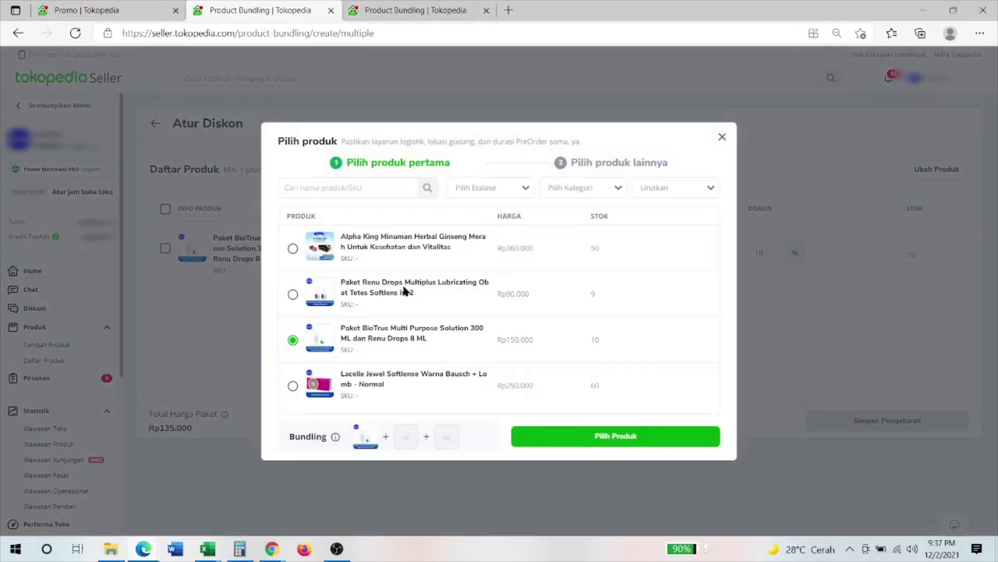
left_click(293, 385)
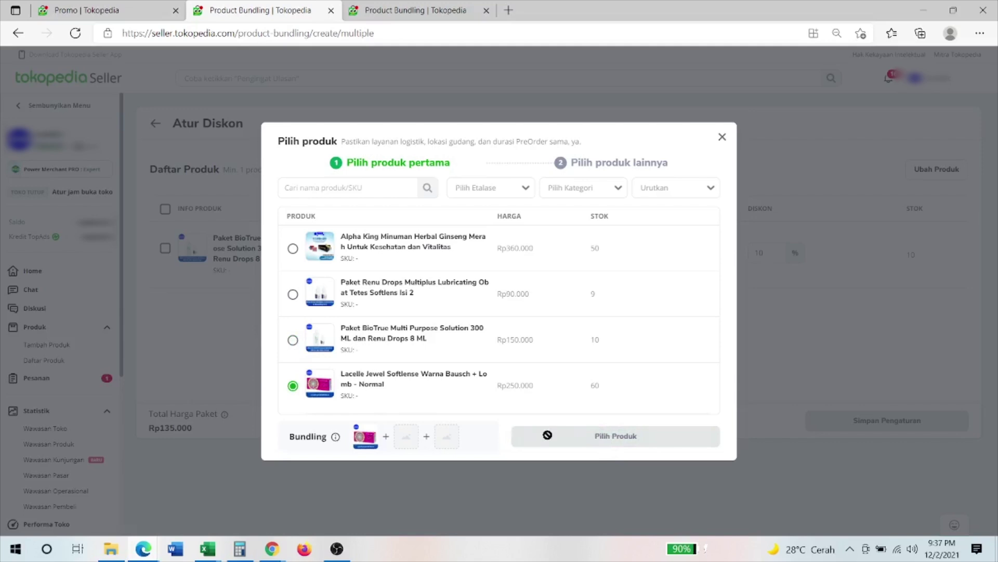
scroll(385, 392, "down", 3)
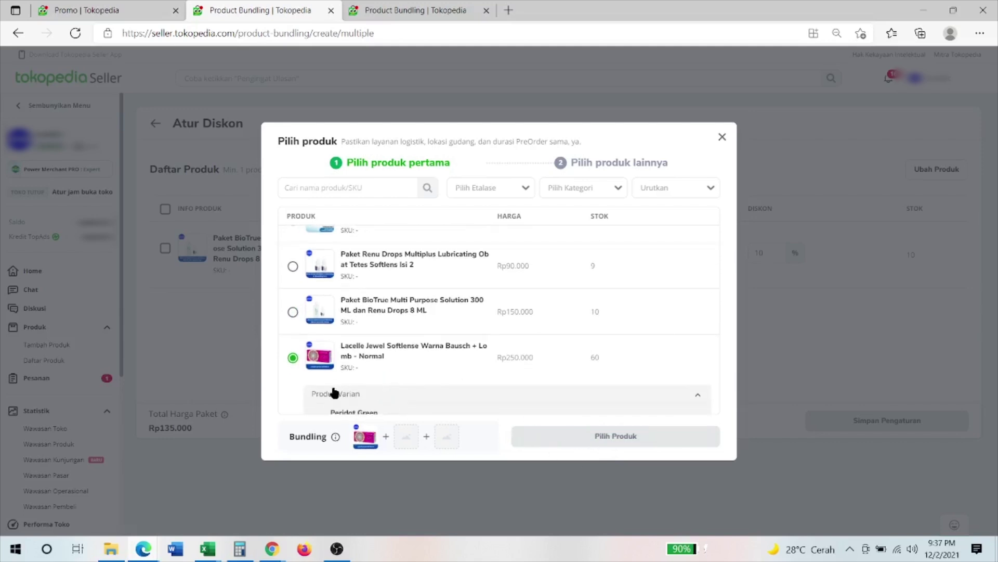
left_click(373, 309)
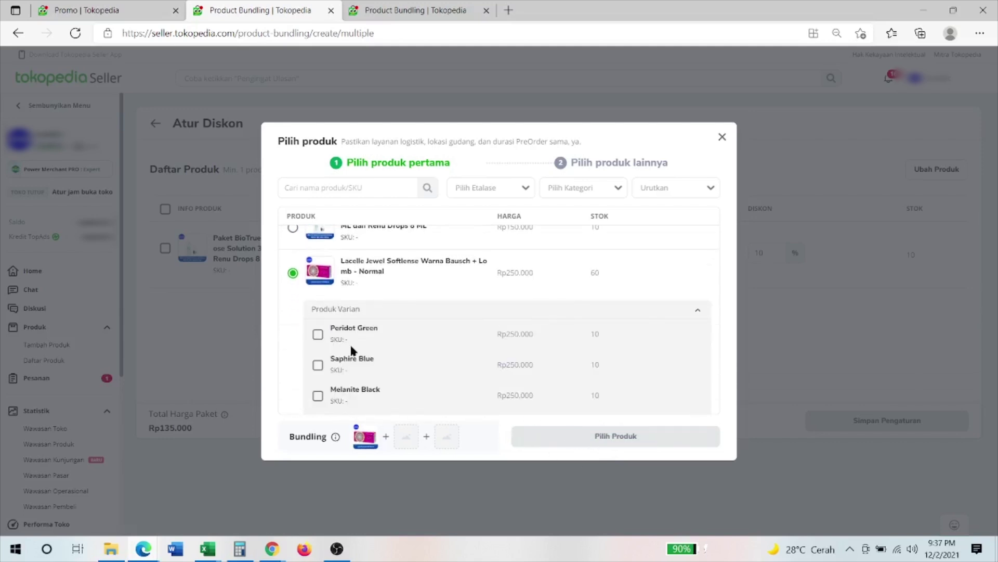
left_click(316, 332)
left_click(318, 365)
left_click(318, 395)
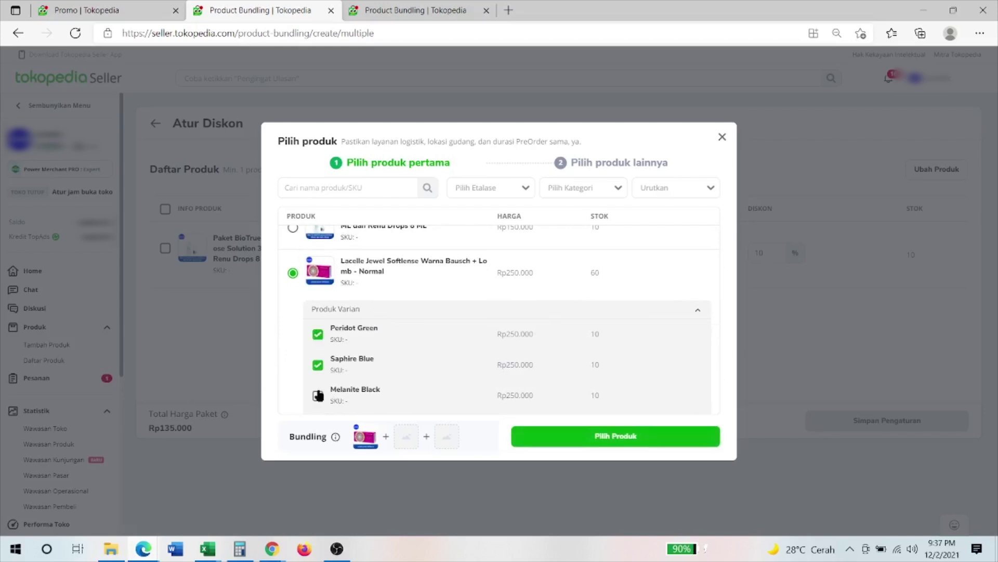
scroll(326, 358, "up", 1)
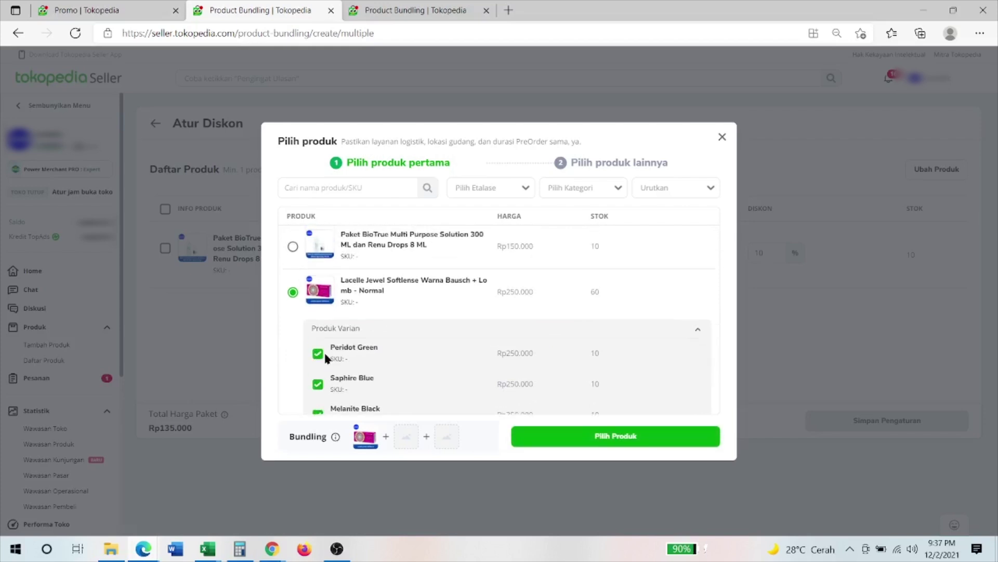
left_click(292, 254)
left_click(293, 300)
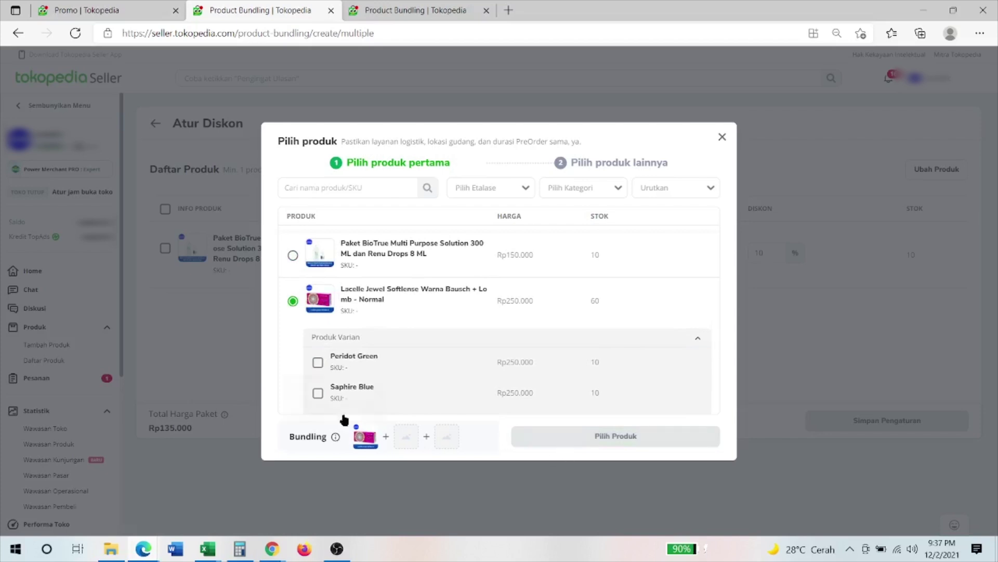
Include the Peridot Green and Saphire Blue variants, and add Paket Renu Drops Multiplus Lubricating Obat Tetes Softlens Isi 2 as the second product.
left_click(318, 363)
left_click(318, 393)
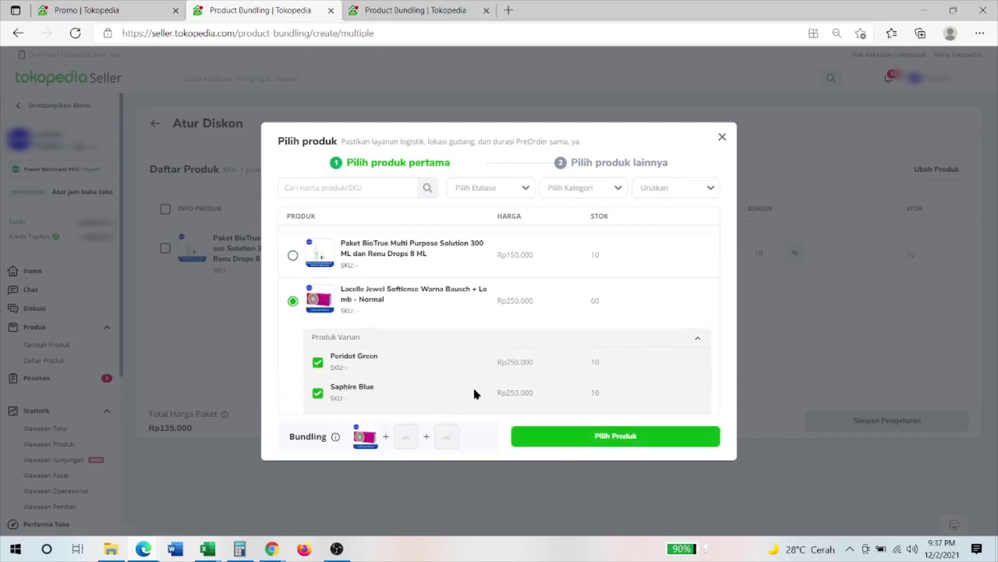
scroll(473, 386, "down", 1)
left_click(584, 436)
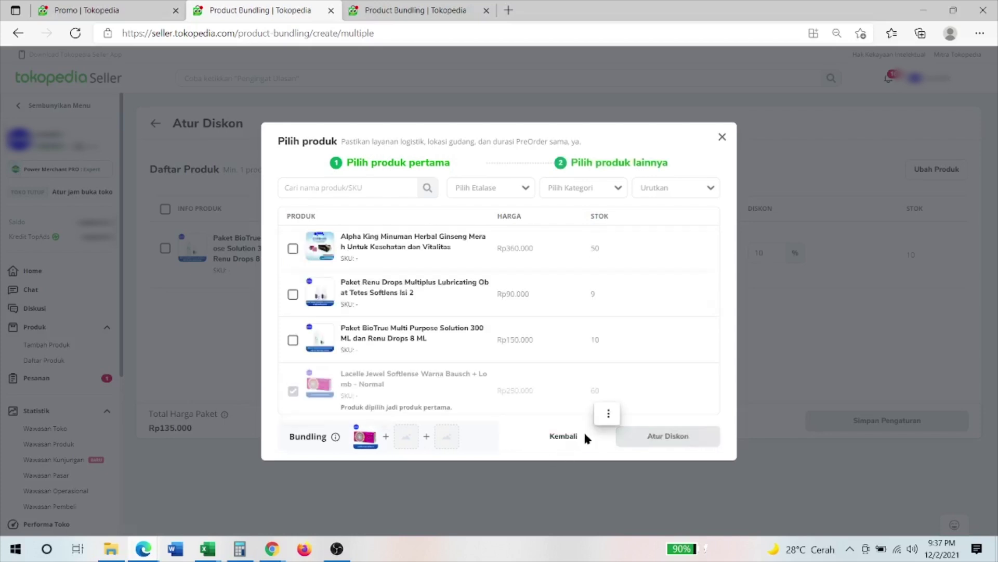
left_click(293, 294)
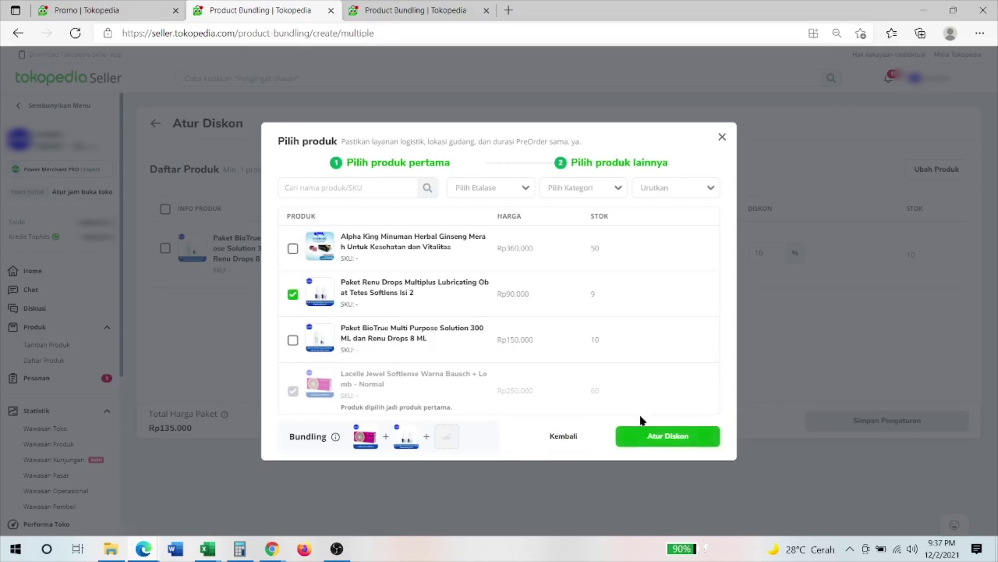
left_click(645, 437)
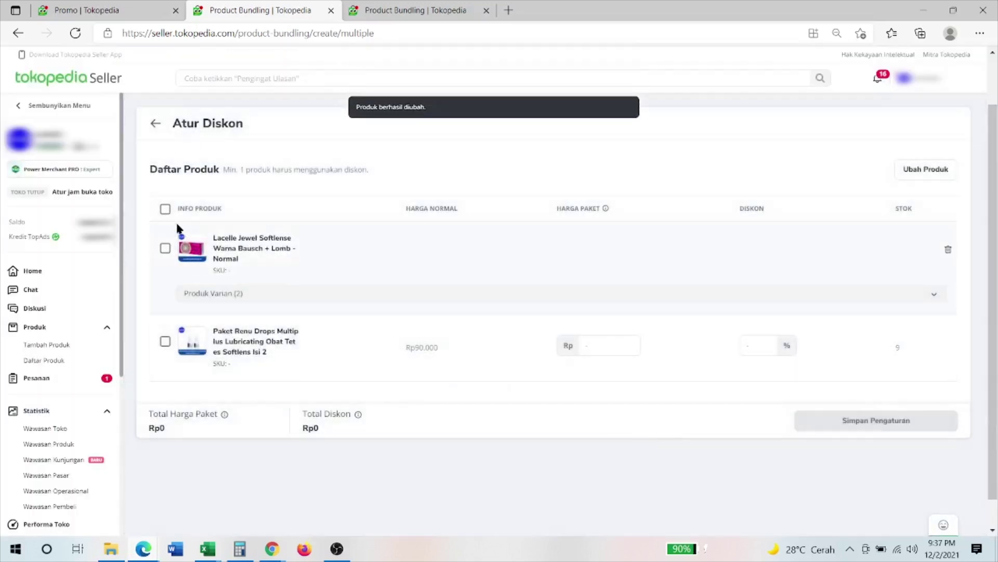
Apply a 10% discount to both the Lacelle Jewel softlens and the Renu Drops package, and save the settings.
left_click(167, 211)
left_click(753, 225)
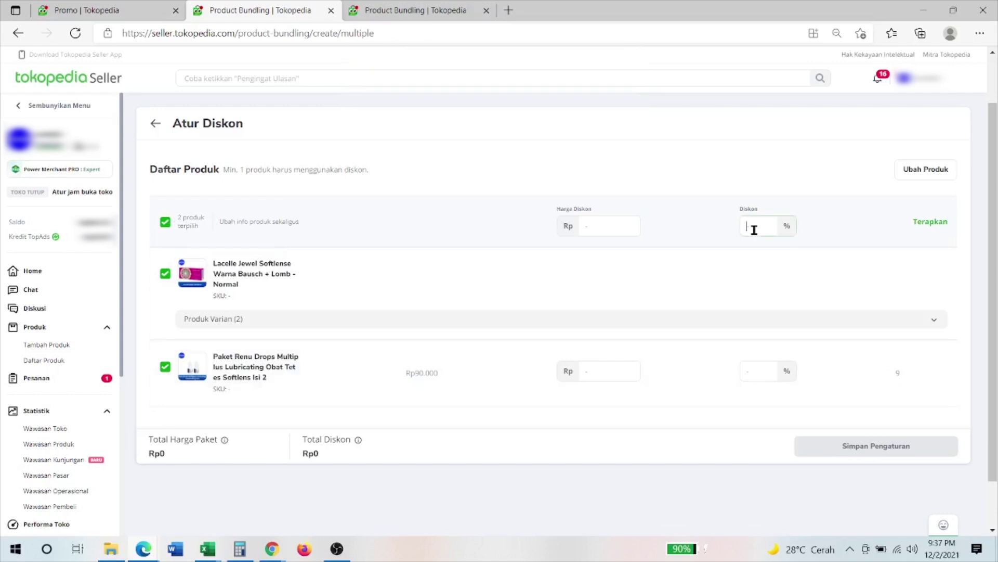
type("10")
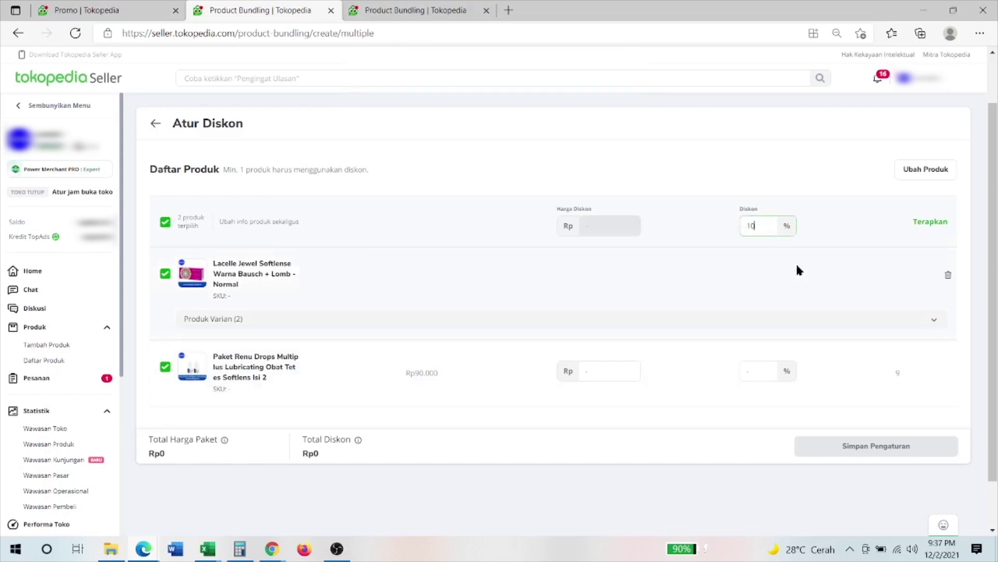
left_click(938, 222)
left_click(936, 446)
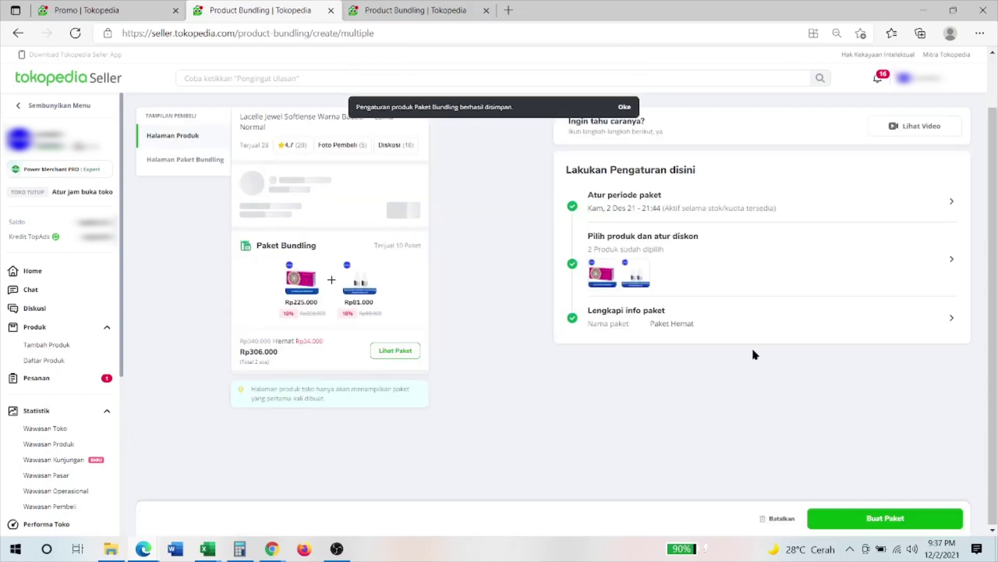
Create the Paket Hemat bundling package with the Lacelle Jewel and Renu Drops products and confirm its creation.
left_click(909, 525)
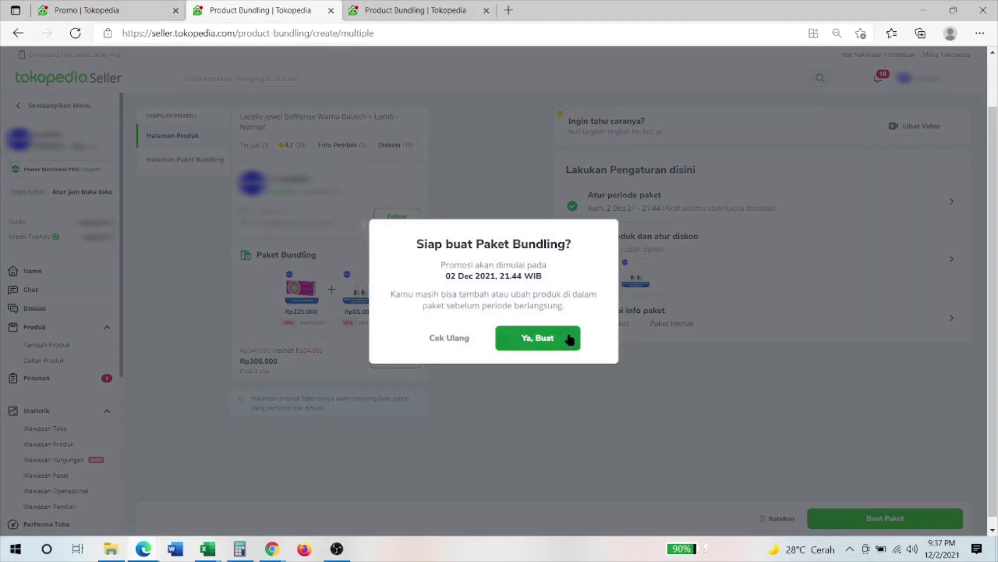
left_click(560, 331)
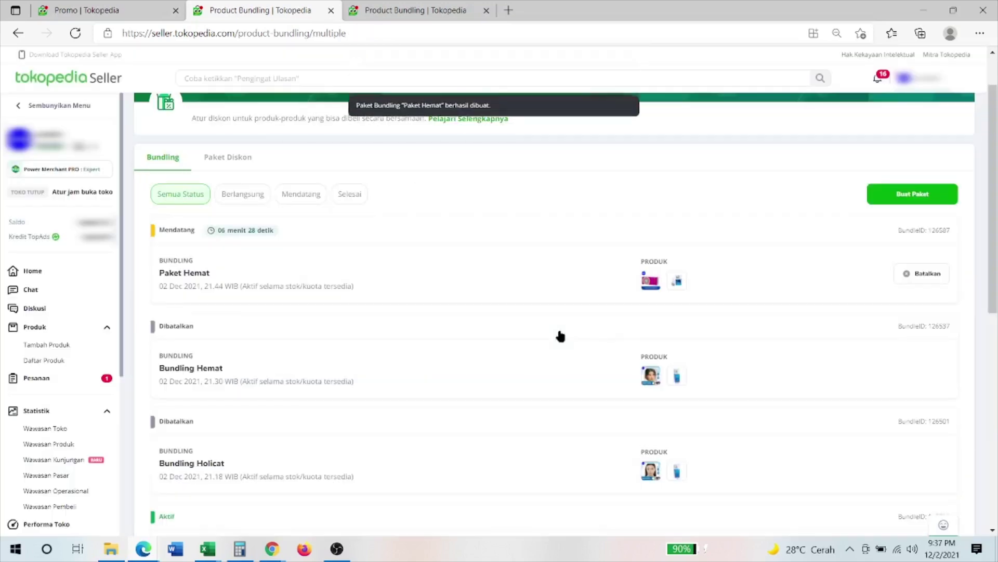